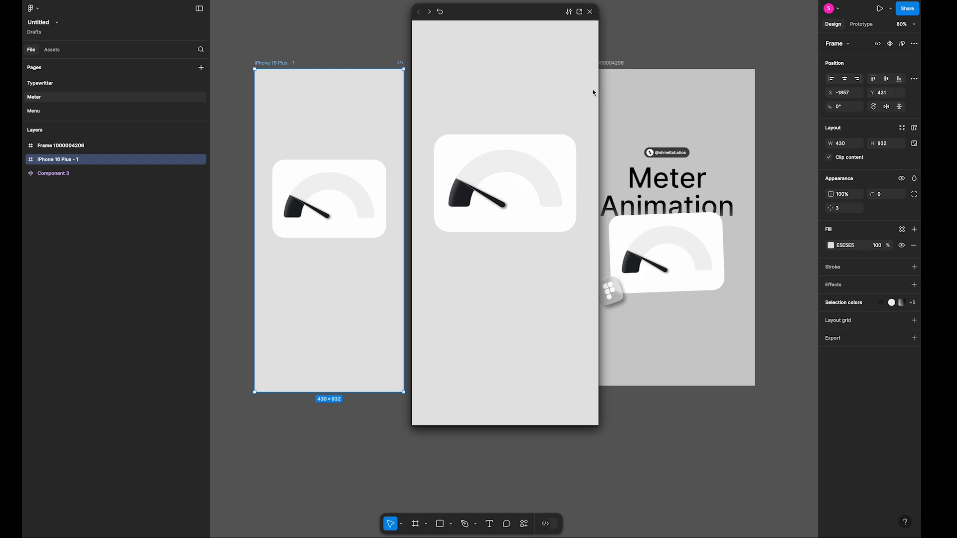
Close the prototype preview and draw a circle about 423 px in diameter on an empty area of the canvas.
click(590, 15)
click(491, 340)
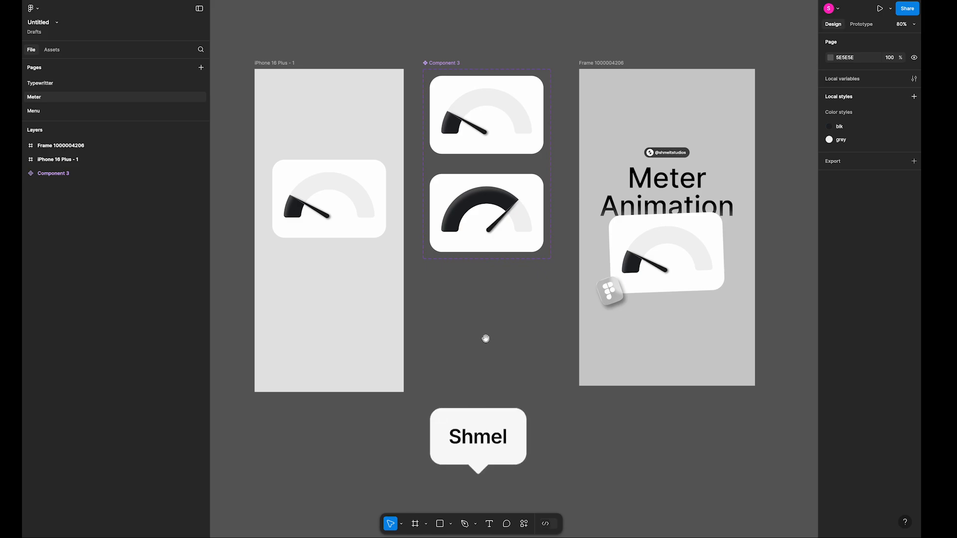
scroll(489, 324, left, 10)
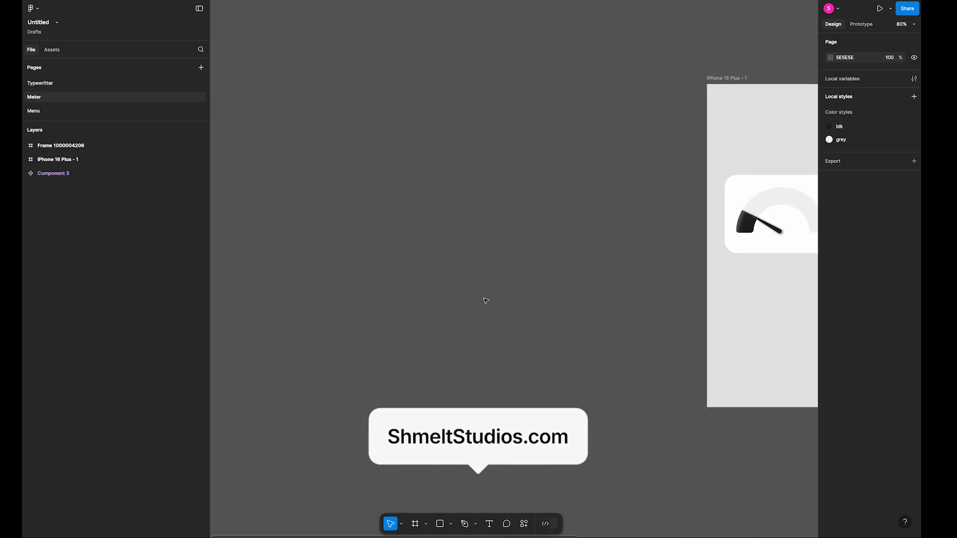
scroll(486, 301, up, 3)
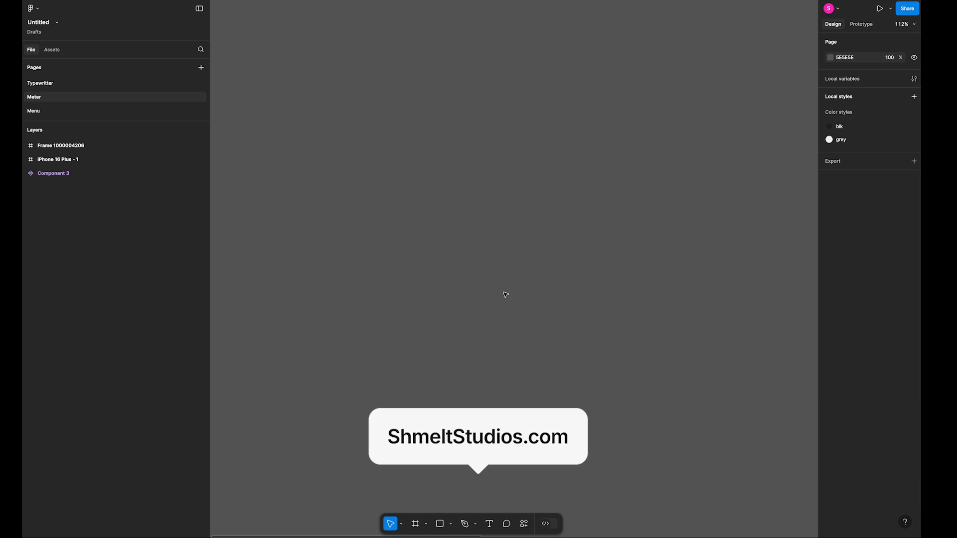
key(o)
drag(435, 162, 641, 367)
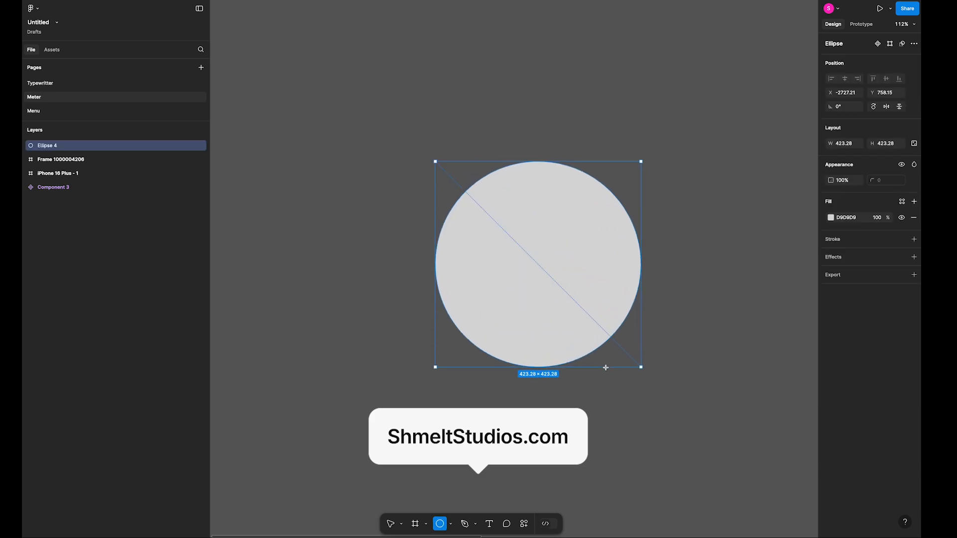
click(637, 401)
click(552, 238)
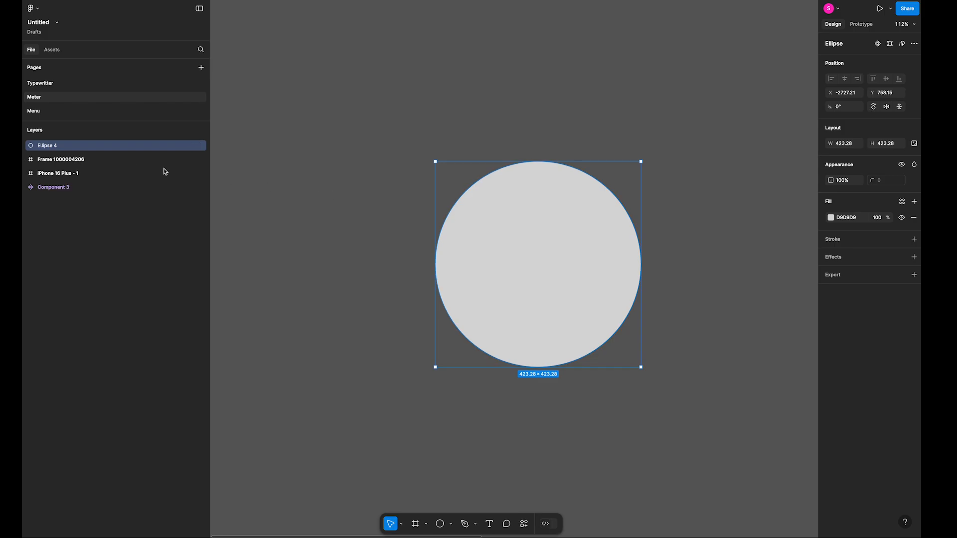
Rename the circle layer Radius, duplicate it in place and name the copy Mask.
double_click(48, 146)
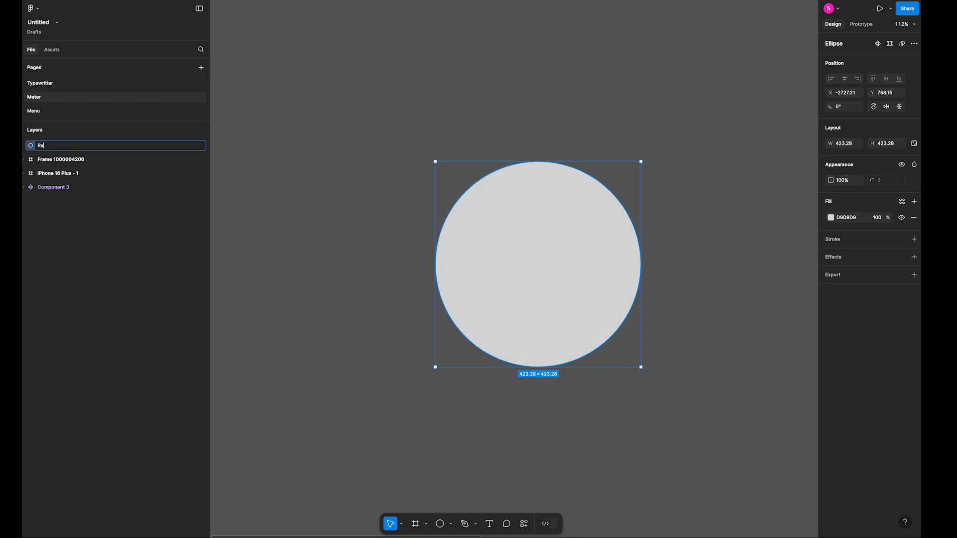
key(Return)
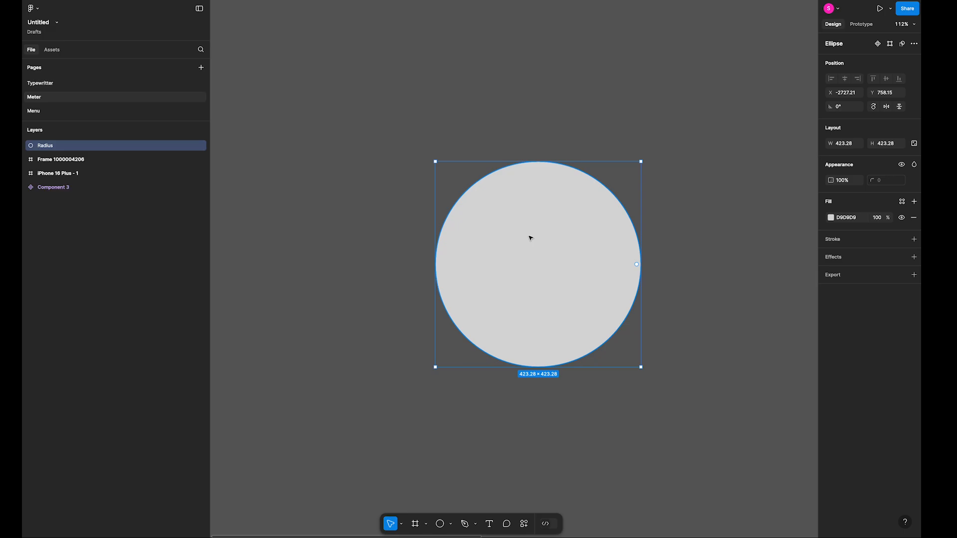
key(ctrl+d)
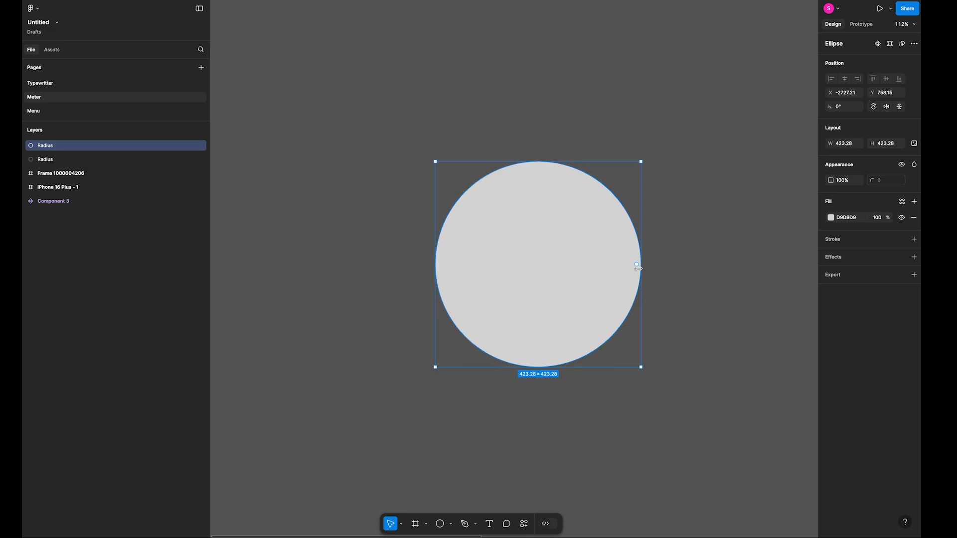
double_click(48, 148)
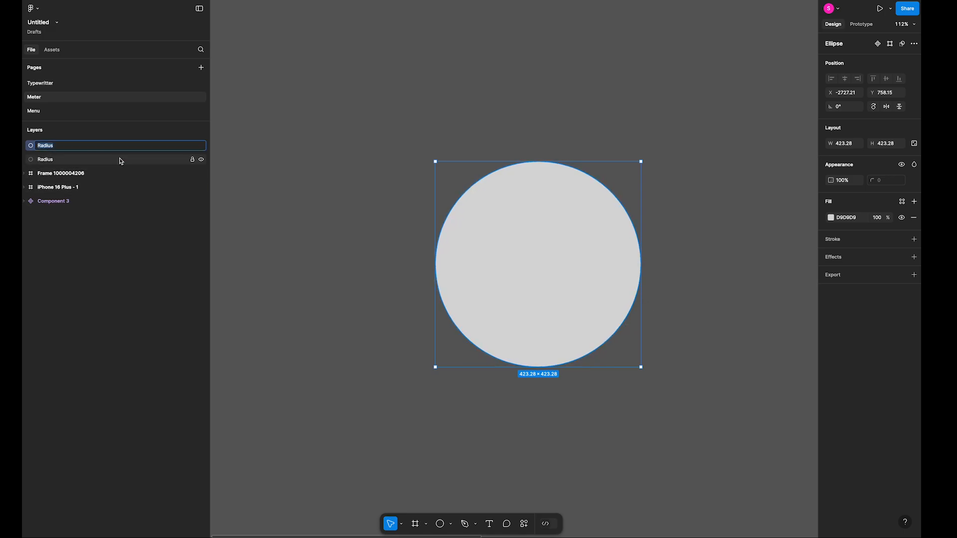
text(Mask)
key(Return)
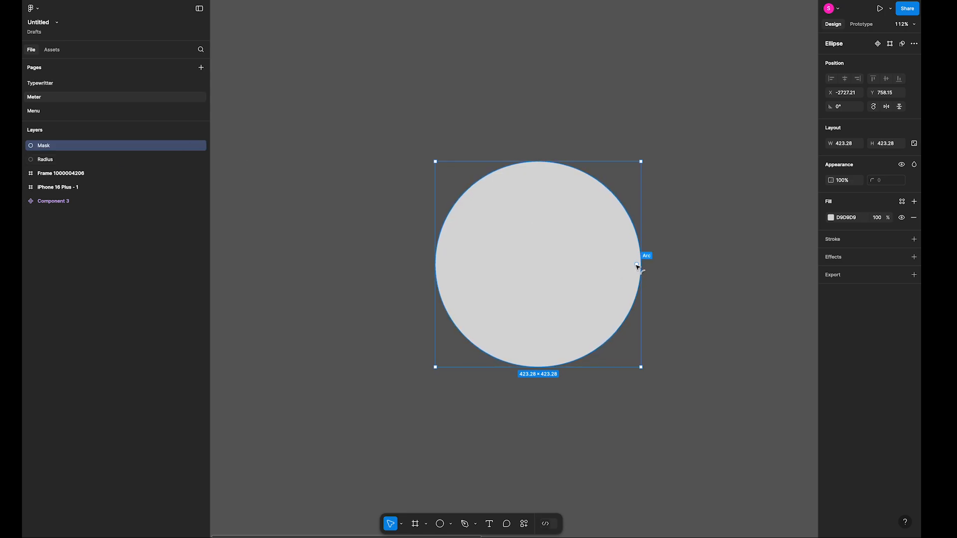
Turn the Mask circle into an upper half ring with a -50% sweep, 56.2% ratio and an A4A4A4 fill.
drag(636, 265, 479, 268)
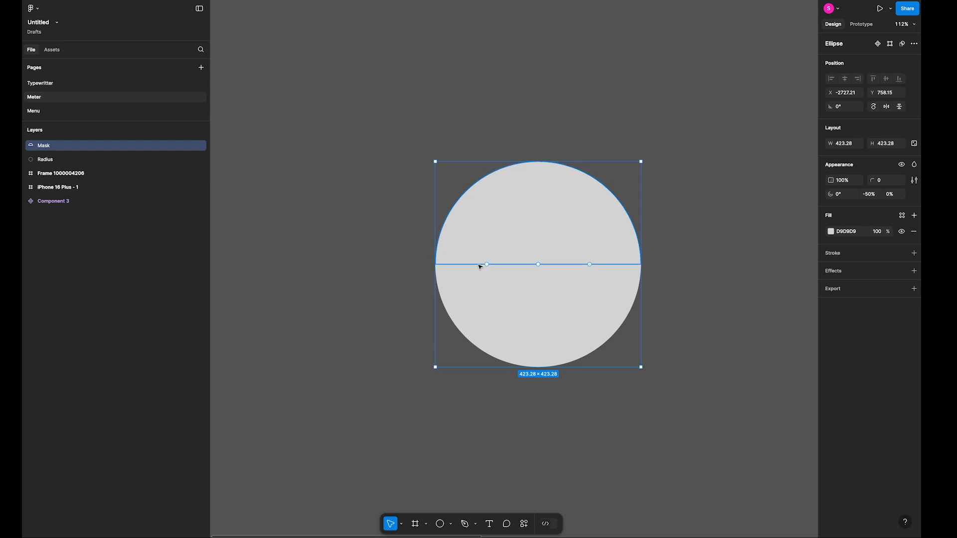
click(831, 231)
click(714, 296)
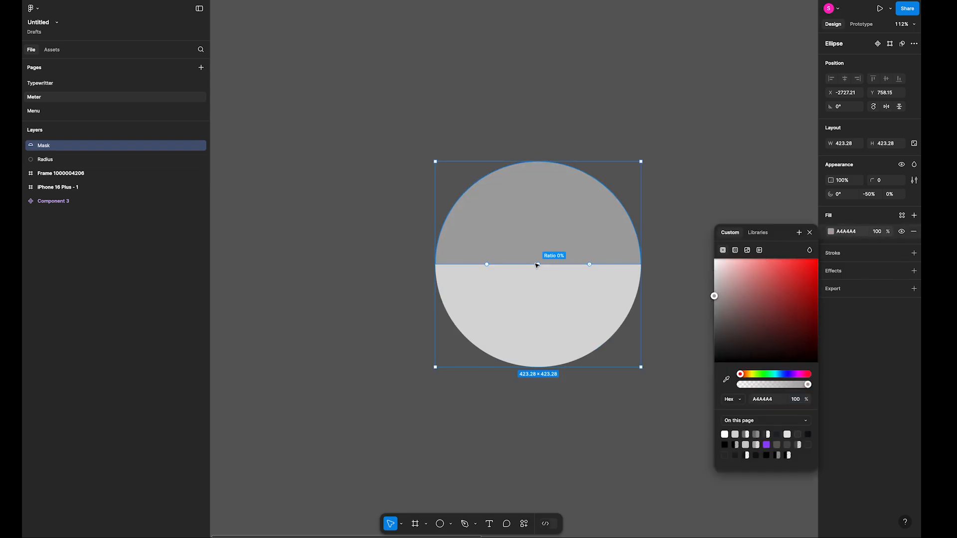
drag(538, 265, 538, 207)
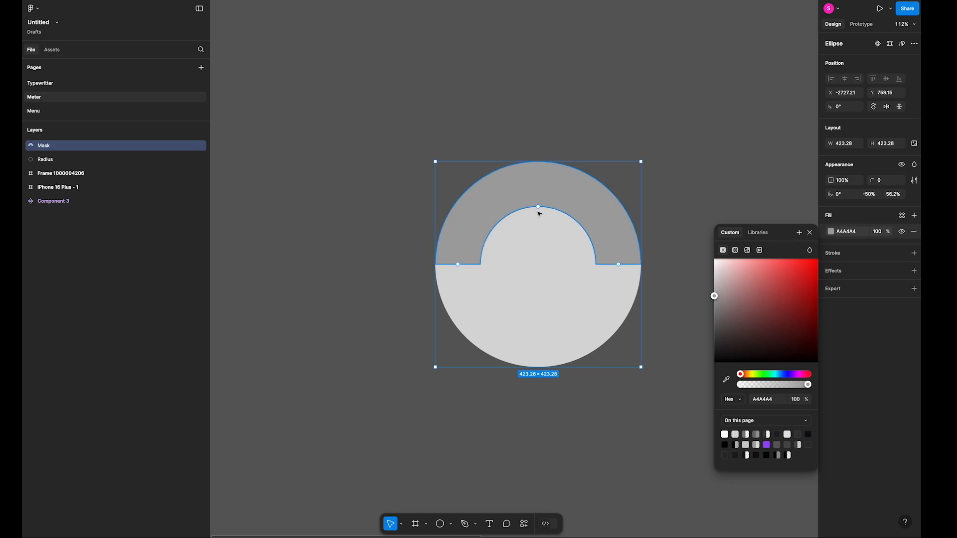
click(320, 249)
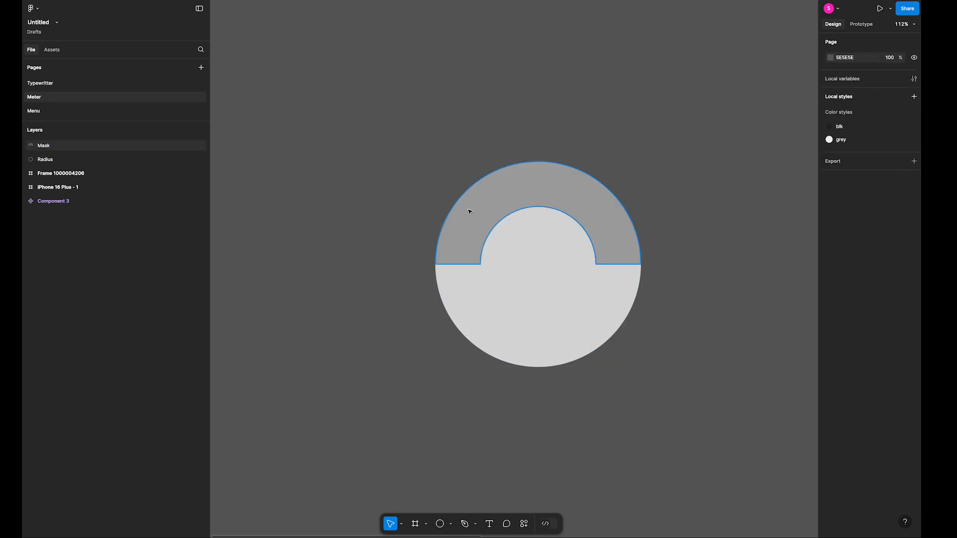
Duplicate the Mask arc in place, name the copy Black and set its fill to 000000.
click(483, 212)
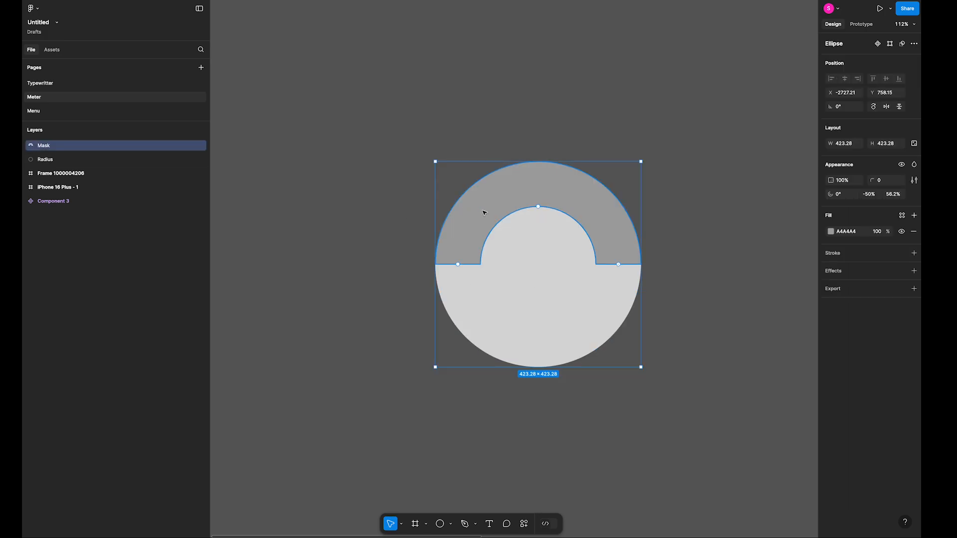
key(ctrl+d)
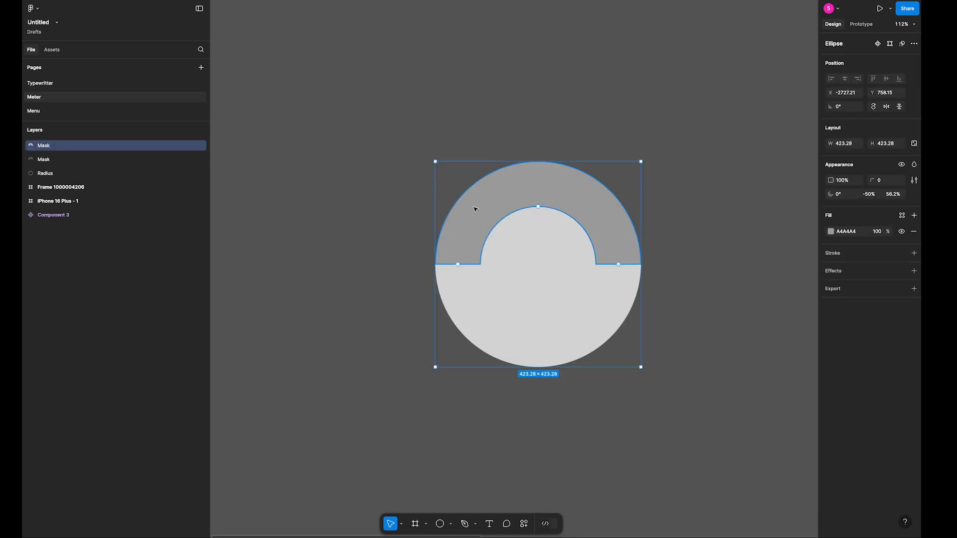
double_click(50, 148)
text(Blac)
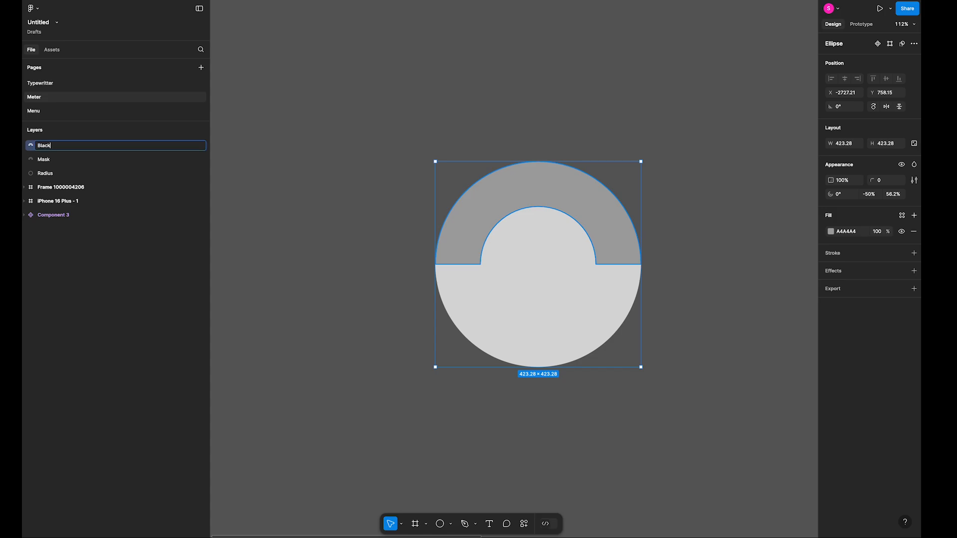
key(Return)
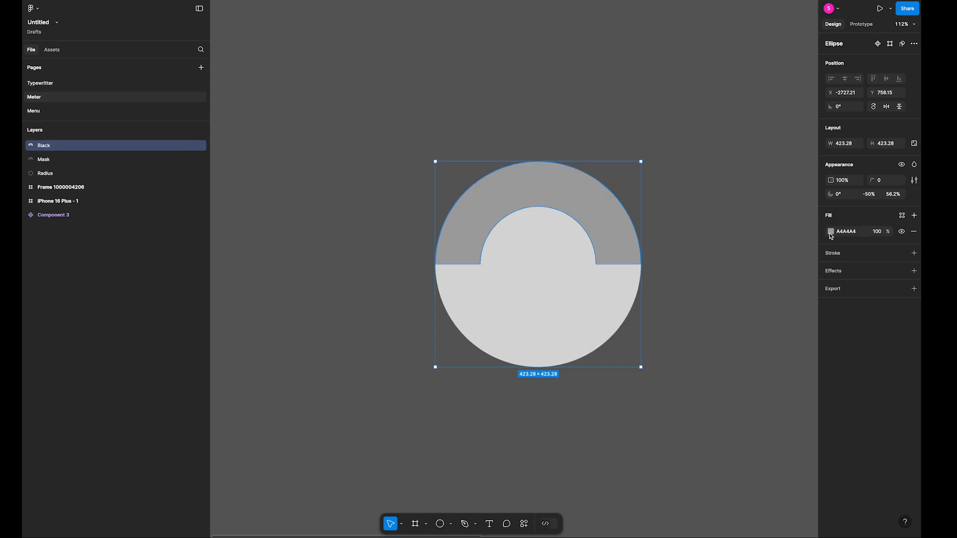
click(830, 231)
drag(716, 366, 692, 388)
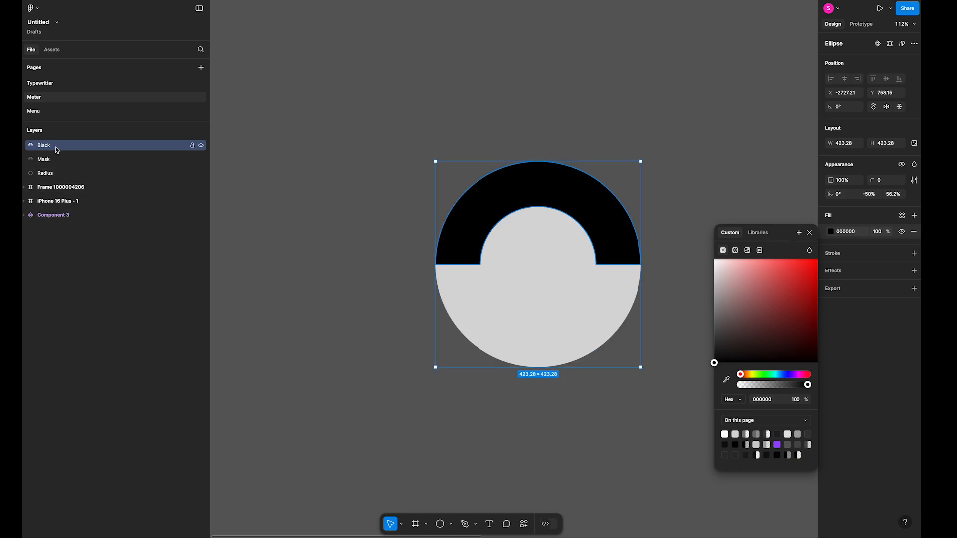
Duplicate the Black arc's 000000 fill twice and clear the selection.
key(super+d)
key(super+d)
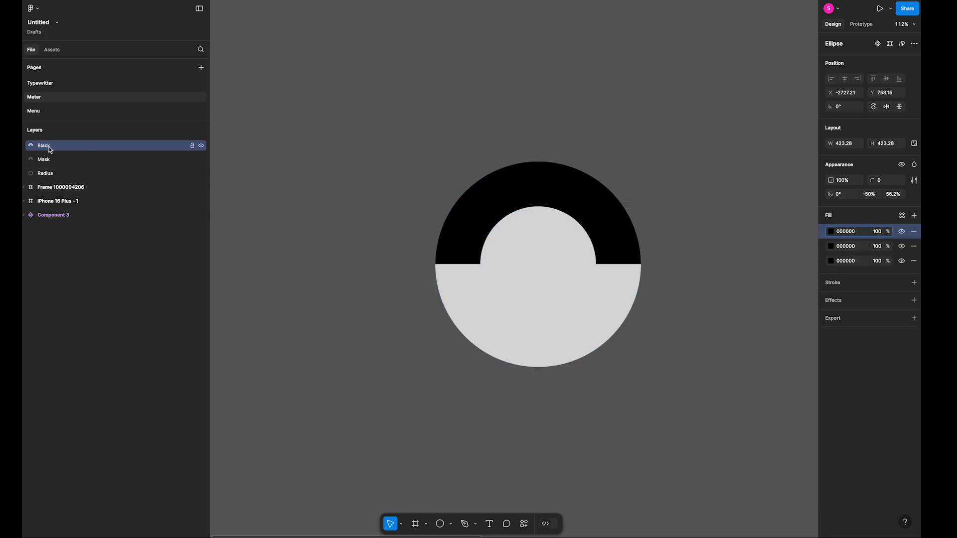
key(Escape)
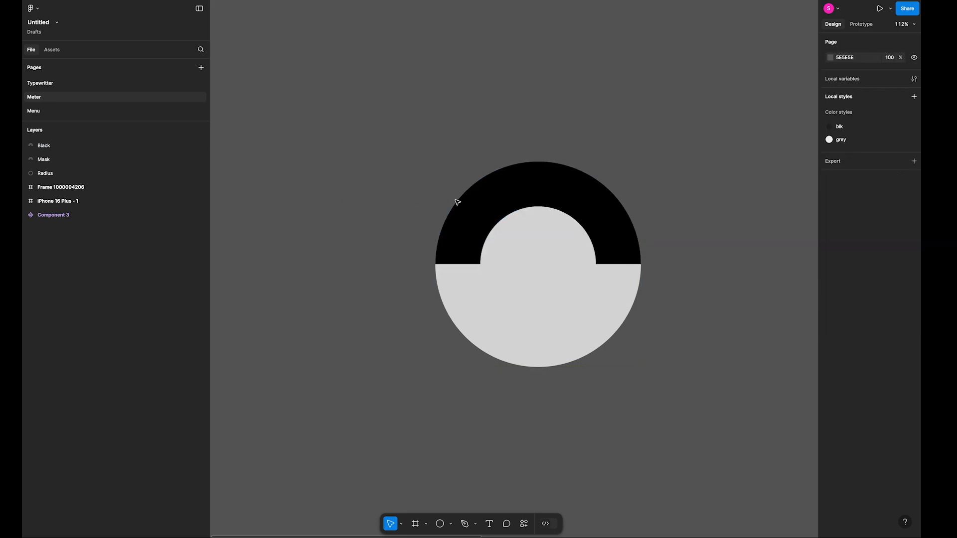
Duplicate the Black arc in place and name the copy Grey.
click(478, 207)
key(super+d)
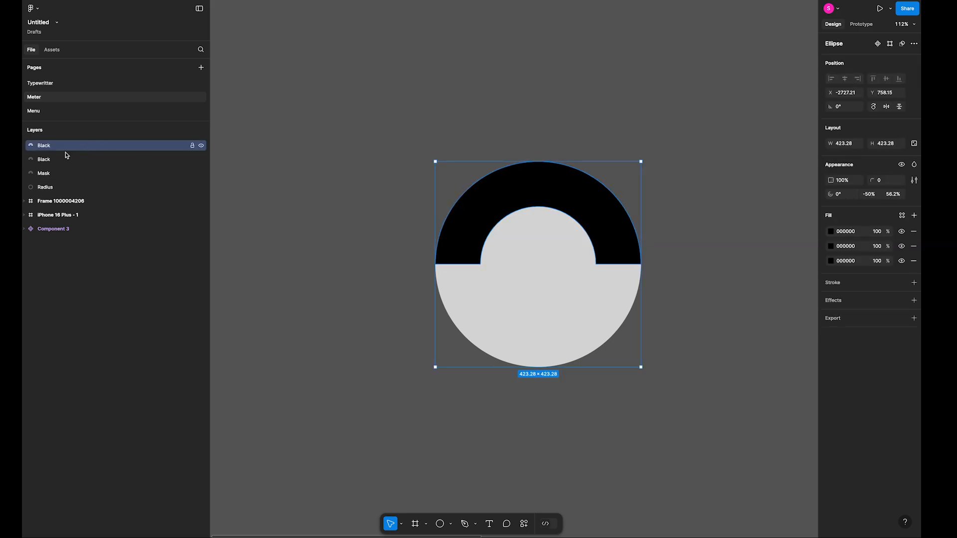
double_click(43, 147)
text(Grey)
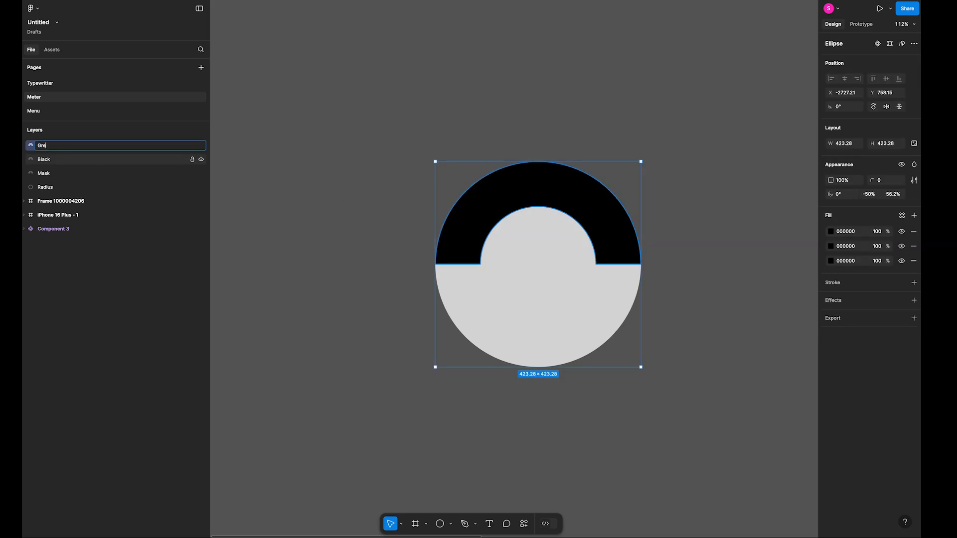
key(Return)
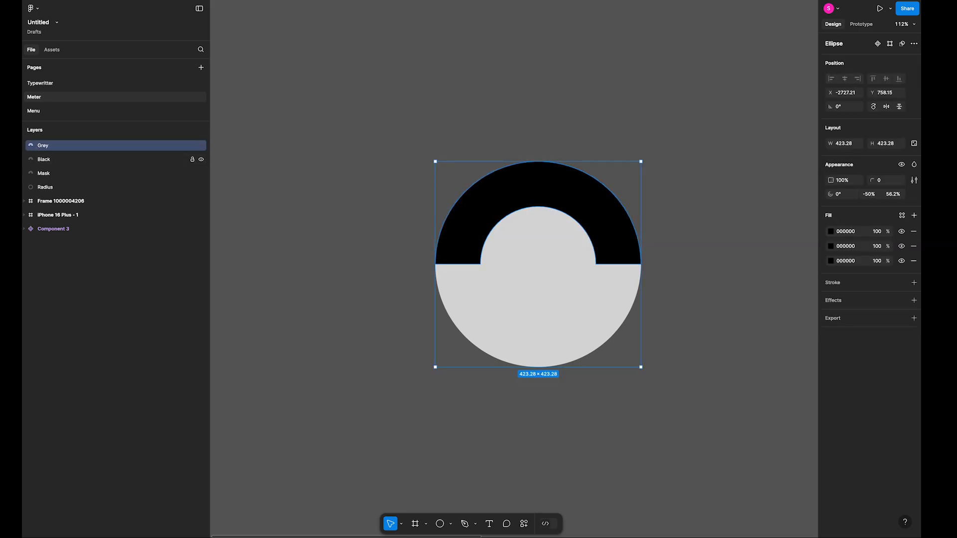
Group the Grey, Black and Mask arcs into a mask group with Mask as the masking shape.
click(62, 175)
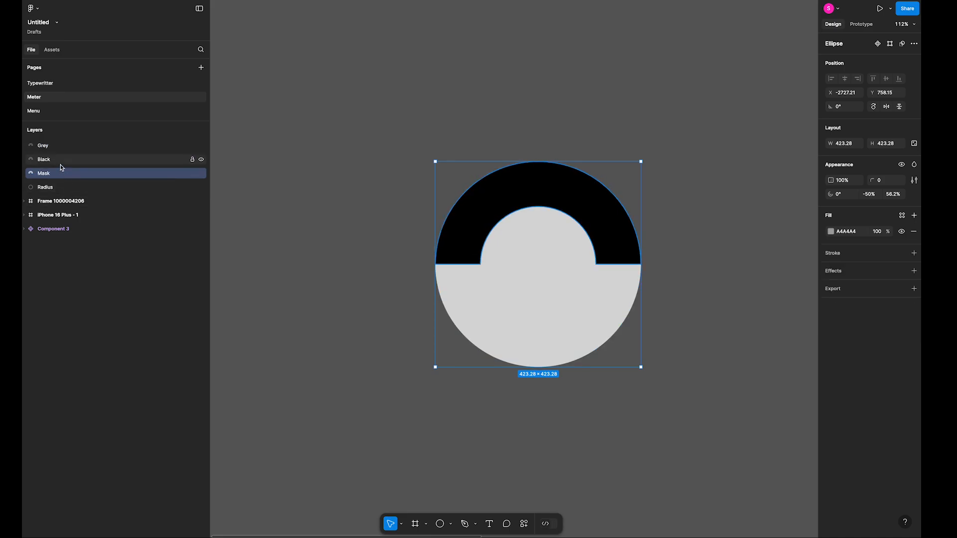
shift+click(60, 161)
shift+click(59, 148)
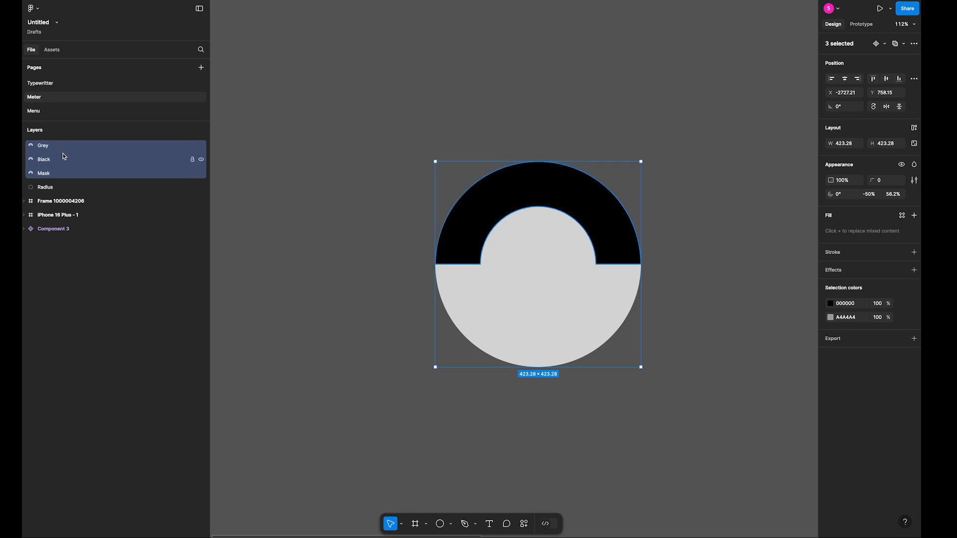
right_click(63, 156)
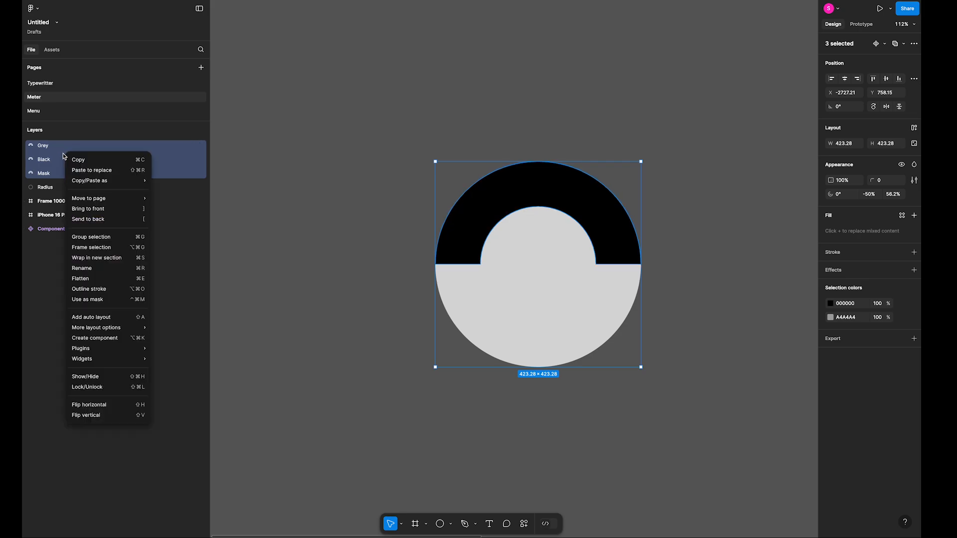
click(109, 305)
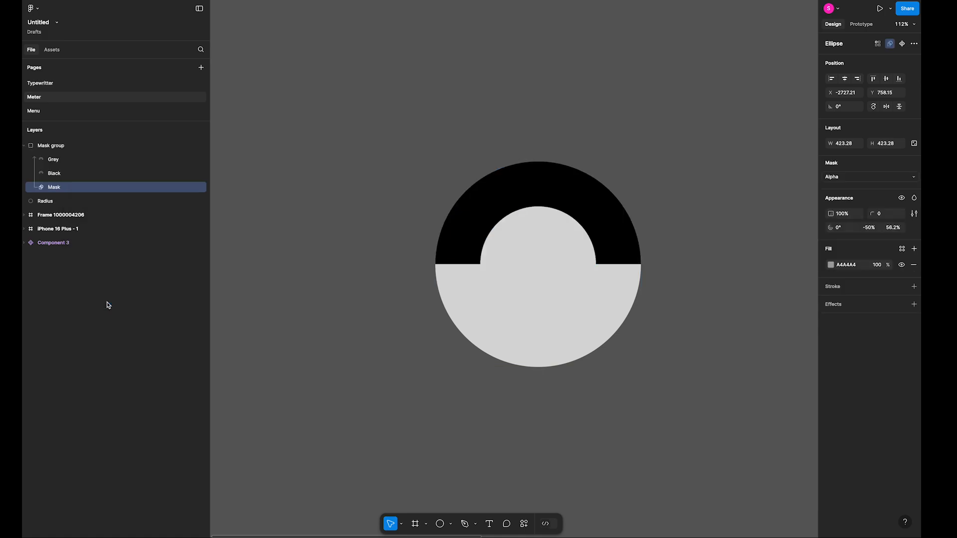
Set the first fill of the Grey arc to B4B4B4.
click(66, 175)
click(66, 160)
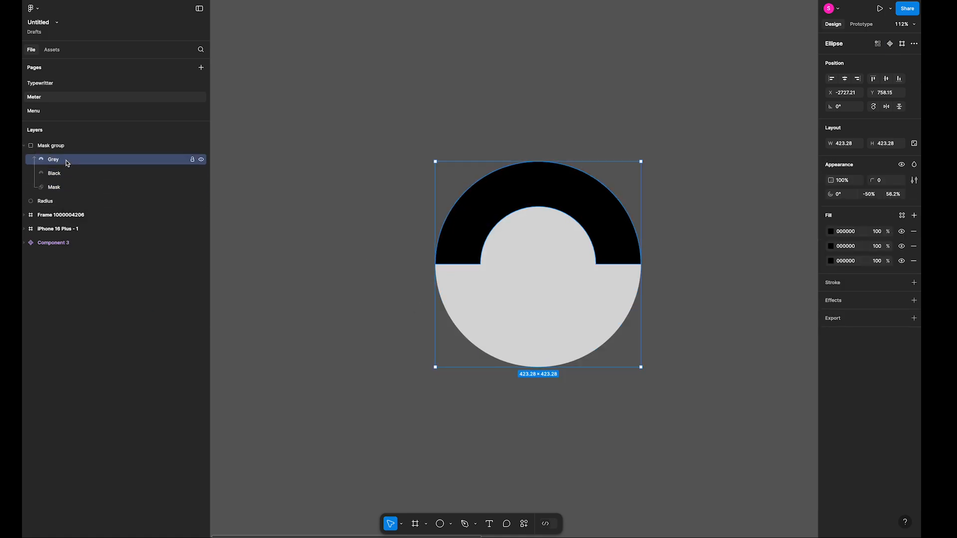
click(829, 230)
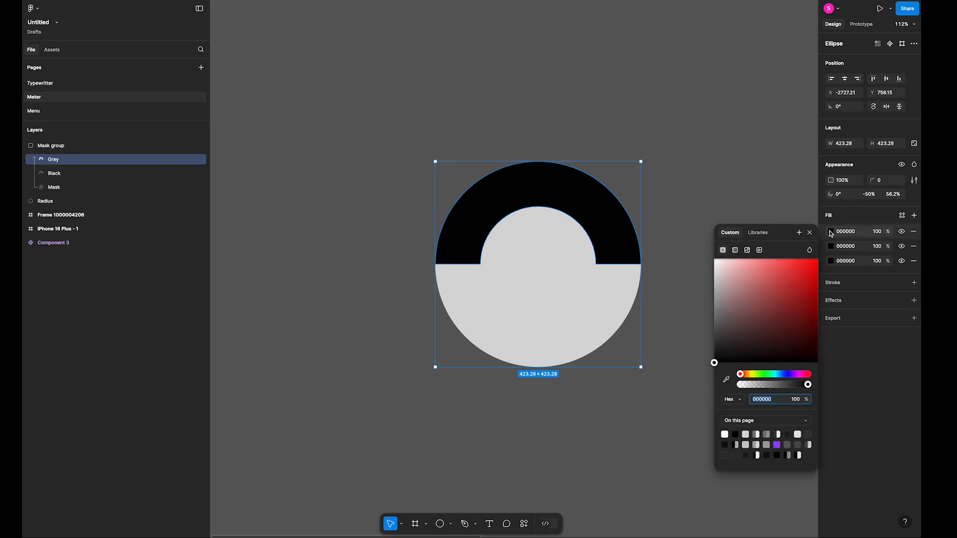
drag(755, 291, 654, 294)
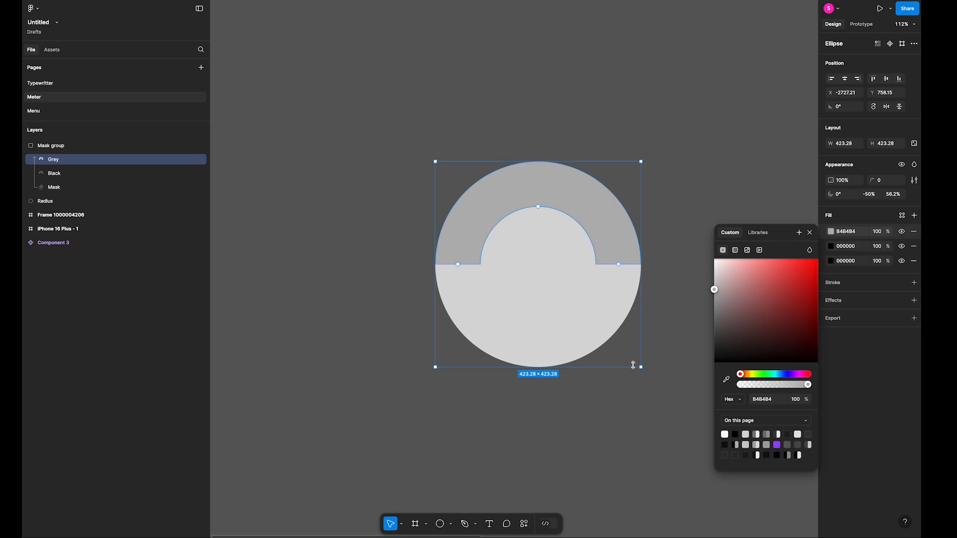
Recolor the Grey arc to F2F2F2 by sampling the light track of the meter in the iPhone 16 Plus - 1 frame.
scroll(628, 406, down, 3)
click(641, 432)
drag(633, 433, 477, 376)
scroll(466, 353, up, 1)
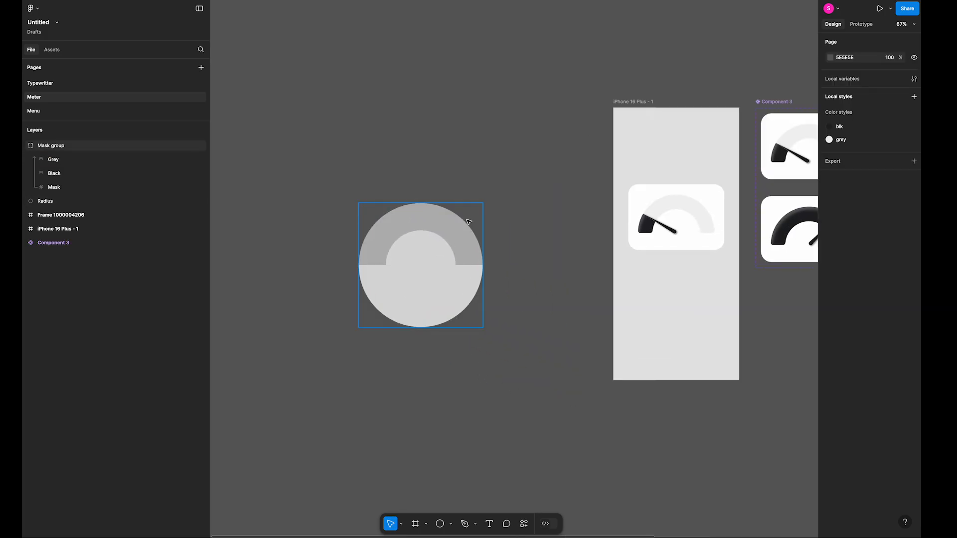
double_click(459, 245)
key(i)
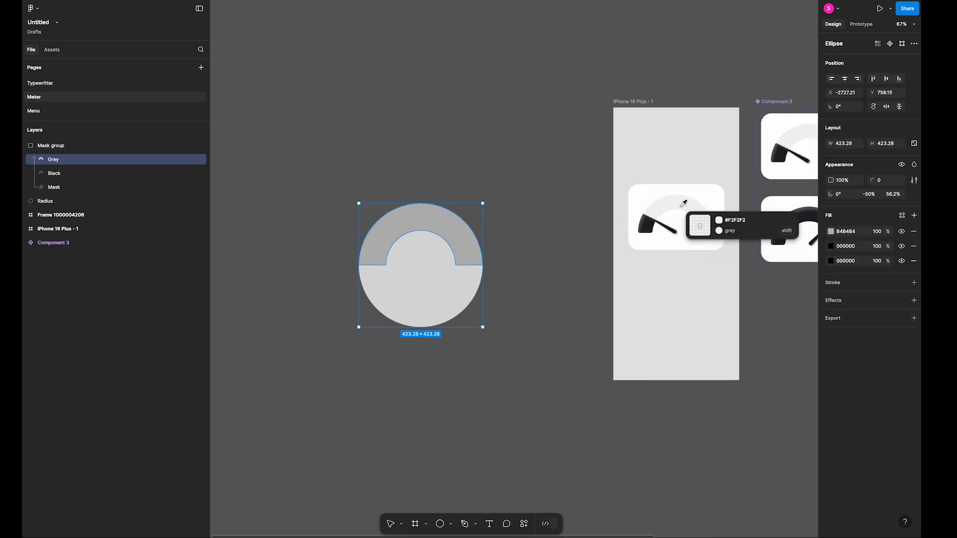
click(682, 204)
click(544, 279)
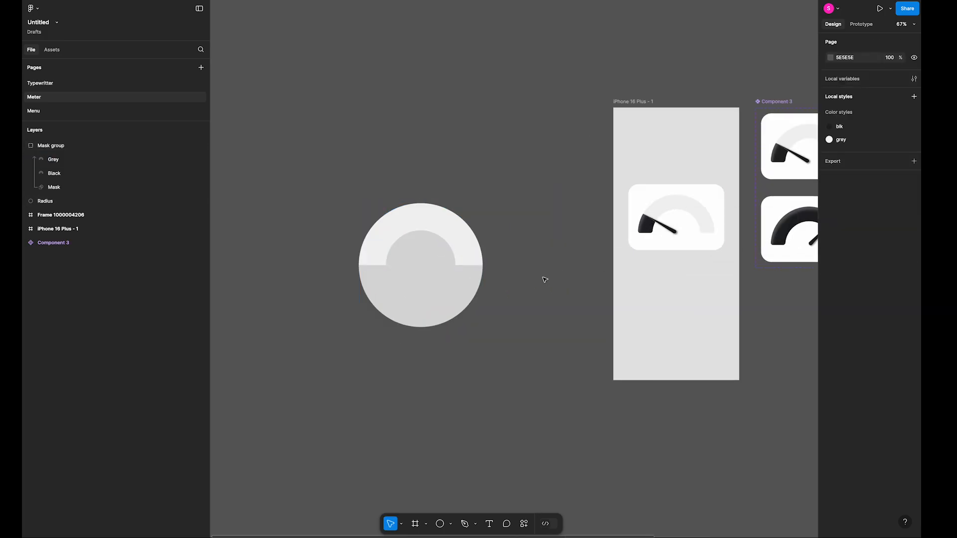
Try rotating the Grey arc clockwise inside the mask group and undo the rotation.
double_click(413, 225)
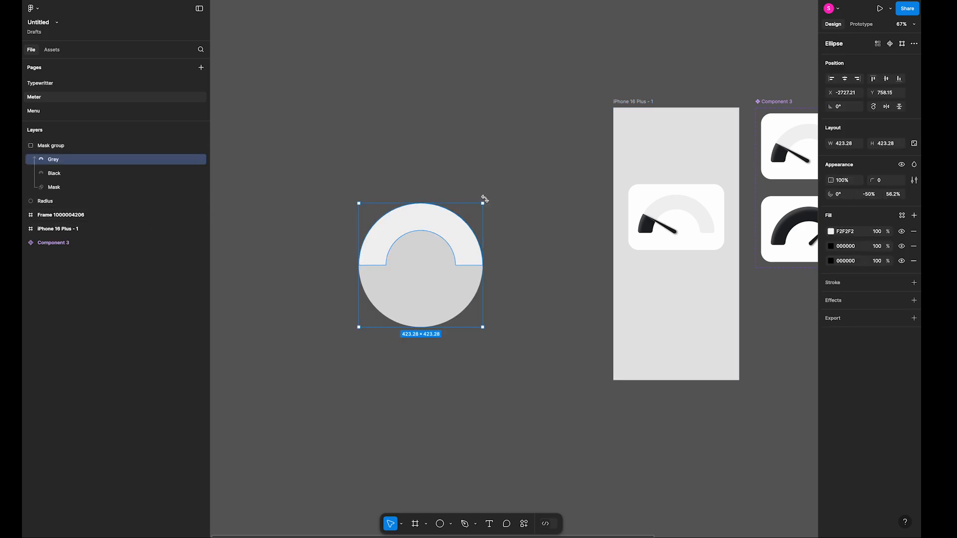
drag(485, 198, 539, 242)
key(ctrl+z)
click(561, 283)
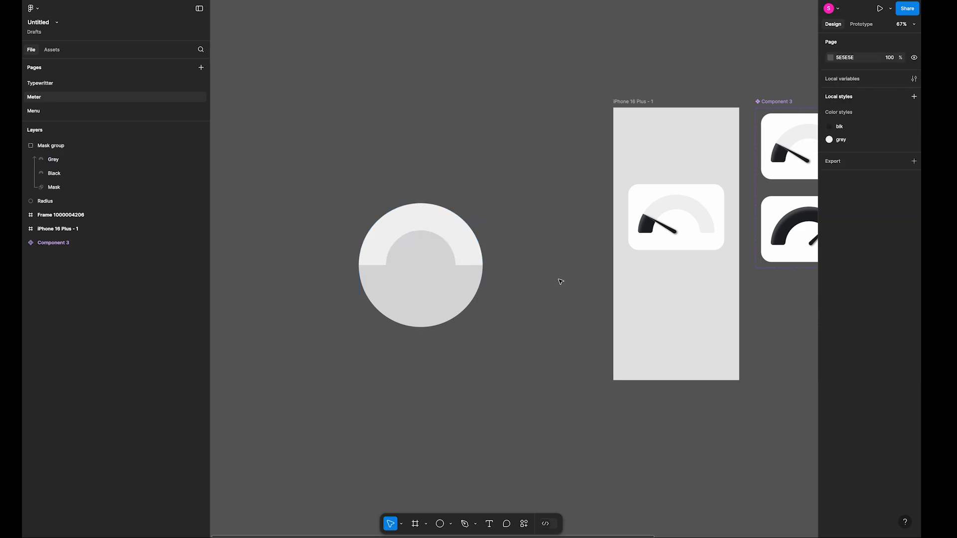
Move the Radius circle above Mask group in the layer order and lower its fill opacity to 78%.
scroll(474, 304, up, 3)
click(479, 281)
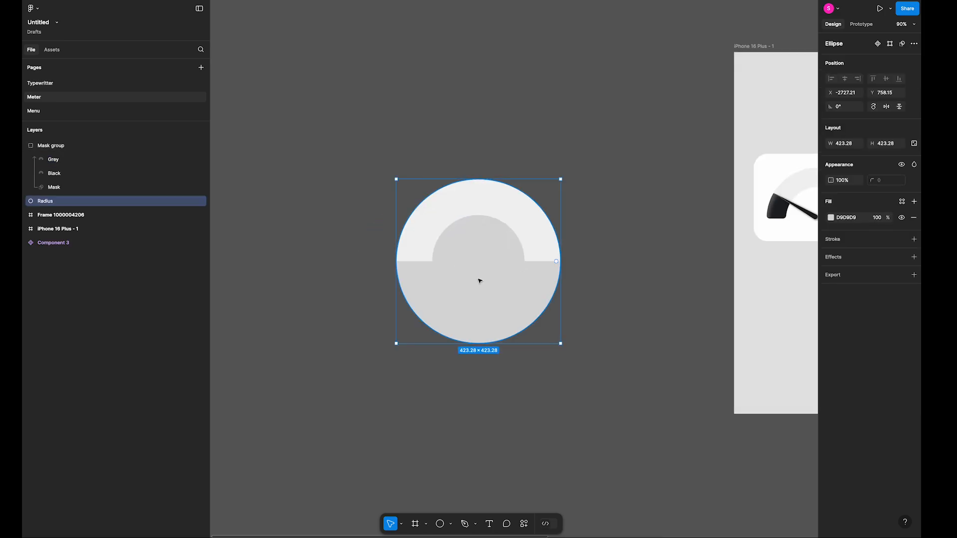
click(24, 146)
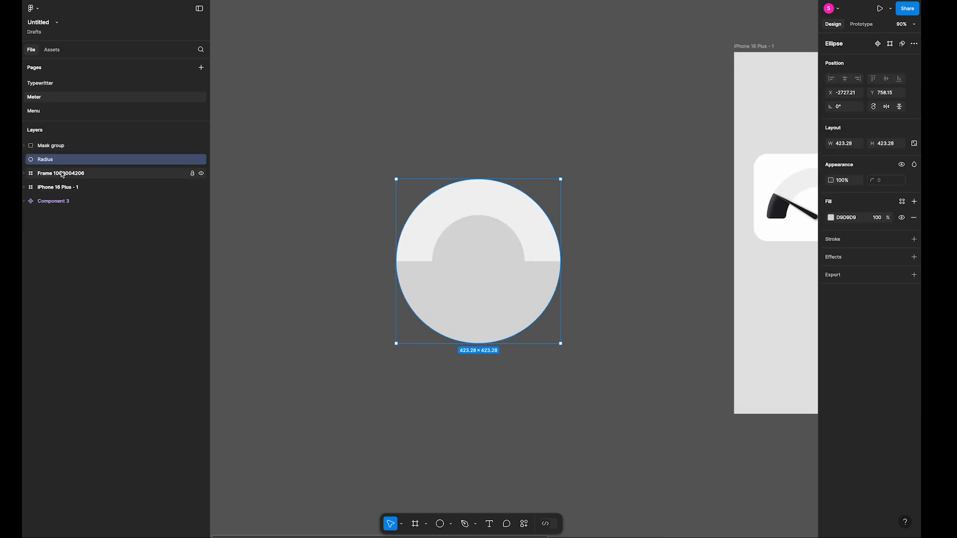
drag(52, 160, 53, 143)
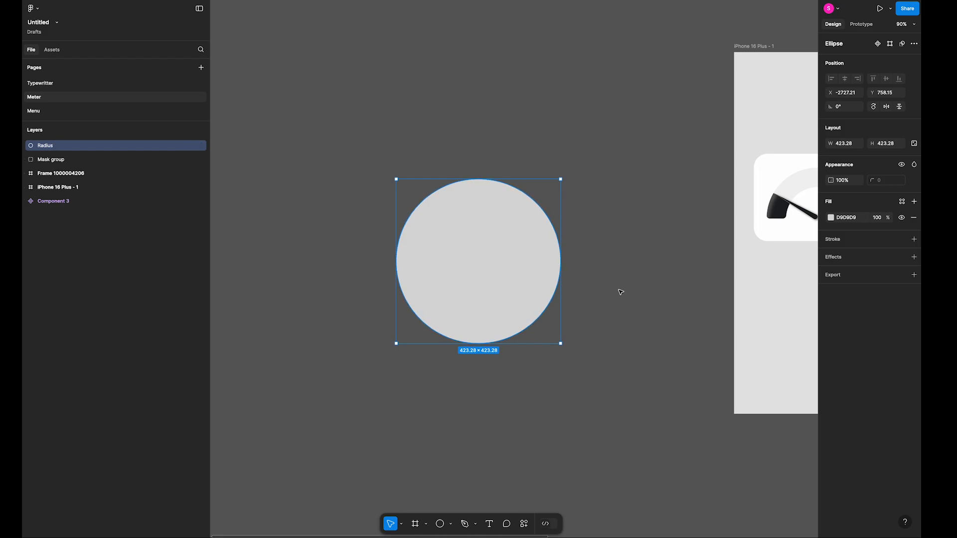
drag(886, 218, 864, 217)
click(609, 85)
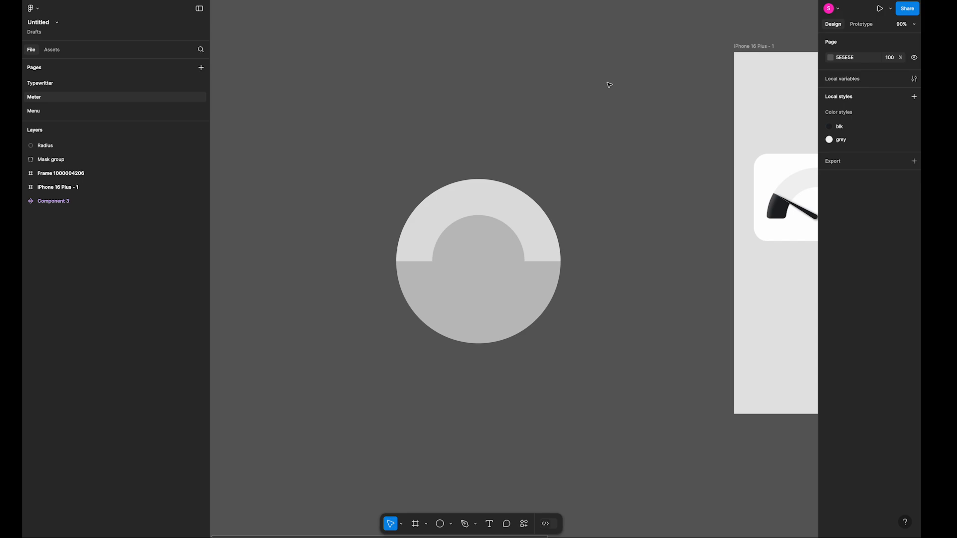
Show the rulers and place a horizontal guide through the centre of the circle.
key(shift+r)
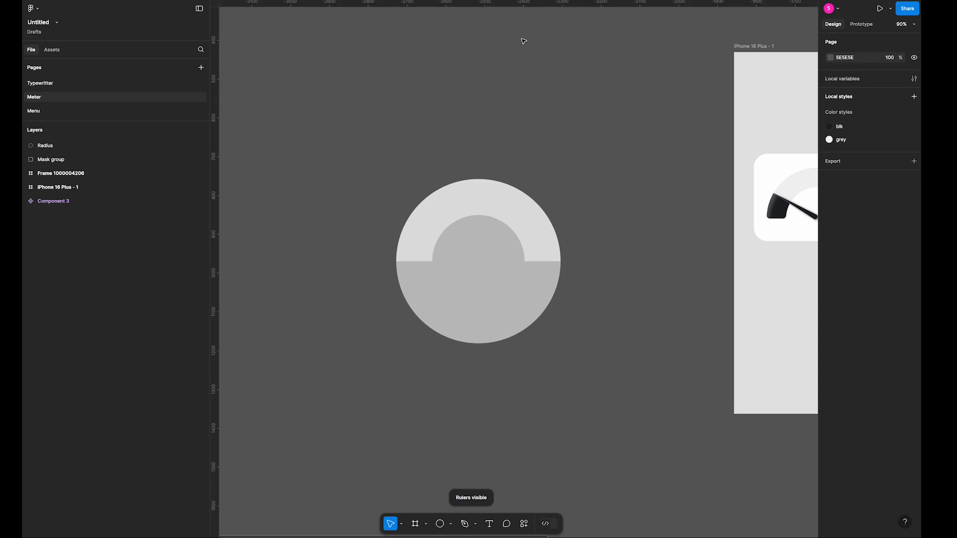
drag(499, 4, 480, 261)
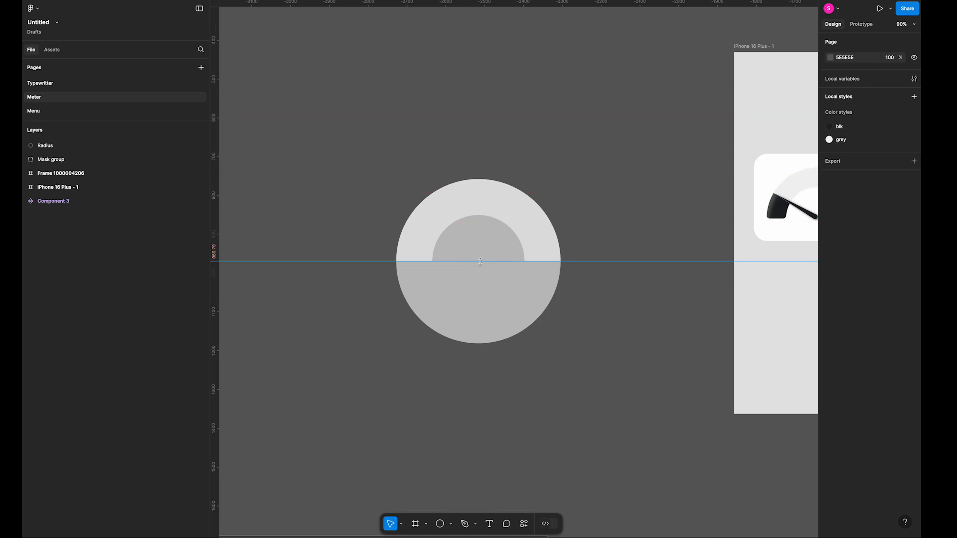
Draw a narrow triangle needle about 27 × 282 from the circle's top edge past the guide, centred horizontally on the circle.
scroll(470, 260, up, 5)
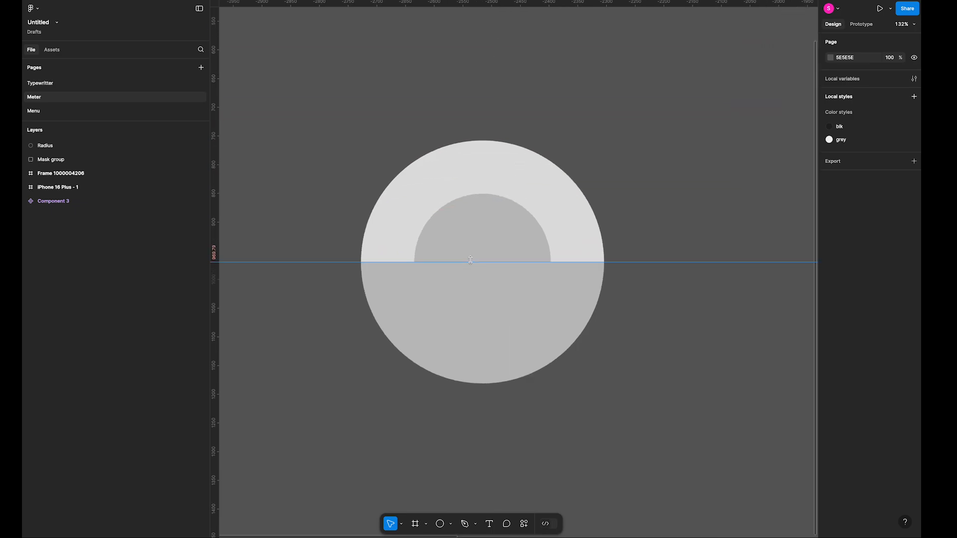
click(453, 524)
click(470, 482)
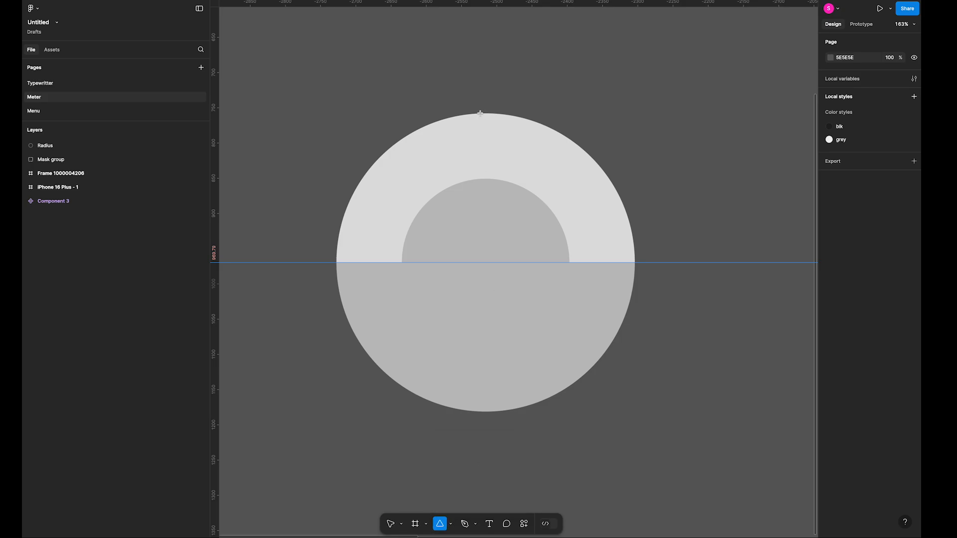
drag(481, 114, 500, 312)
drag(488, 228, 483, 227)
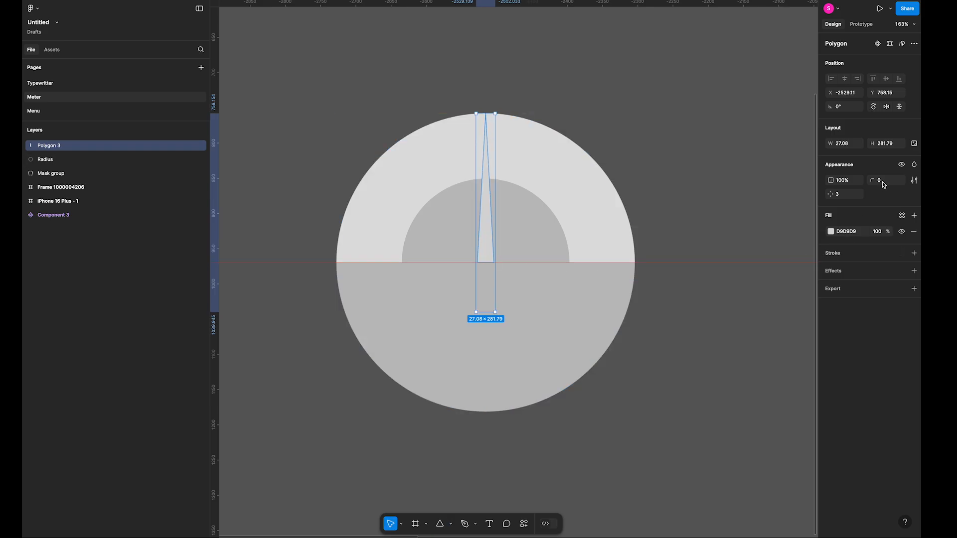
Round the triangle needle's corners with a radius of 40 and set its fill to black, 000000.
text(40)
key(Return)
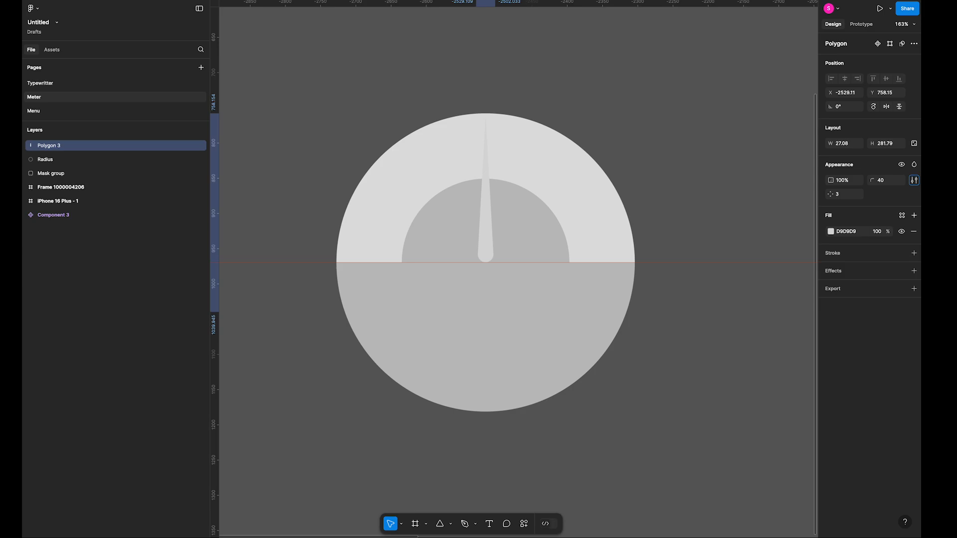
click(831, 232)
drag(765, 313, 668, 437)
click(624, 438)
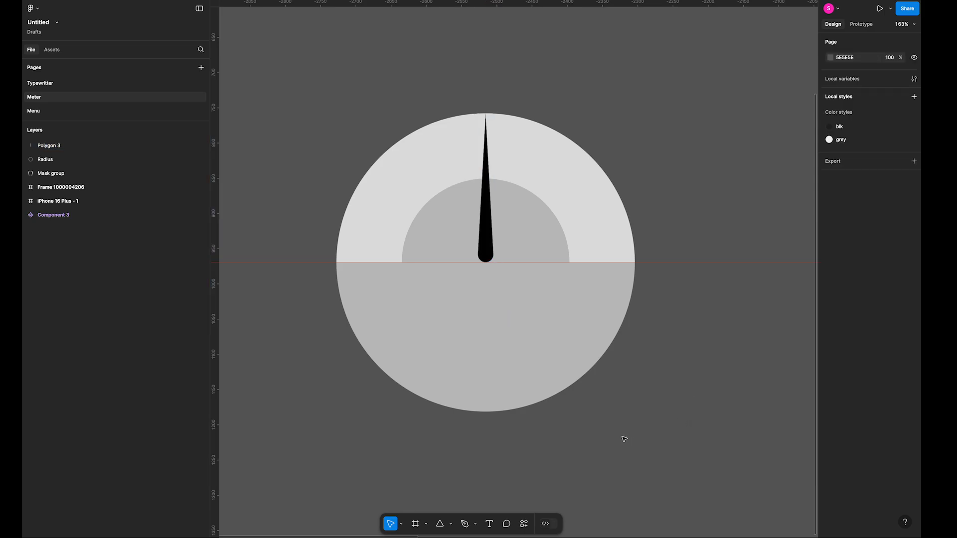
Try rotating the needle and the Radius circle together without grouping them, and undo the rotation.
click(481, 243)
shift+click(521, 292)
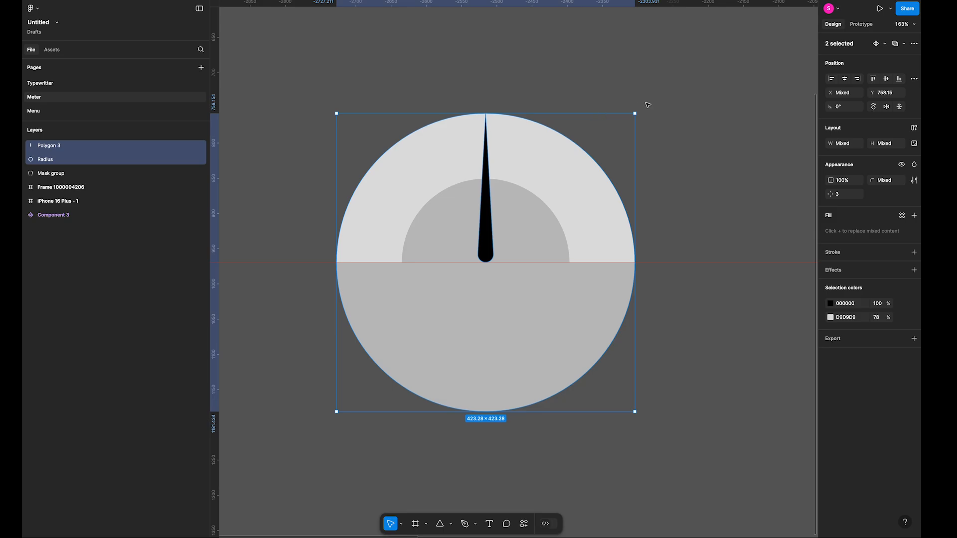
drag(638, 111, 553, 82)
key(ctrl+z)
key(Escape)
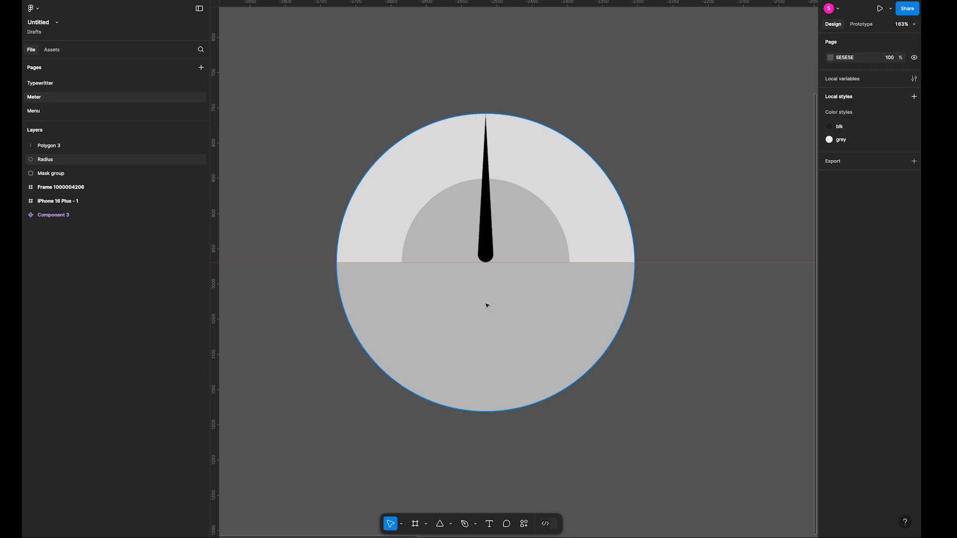
Group the Polygon 3 needle with the Radius circle.
click(81, 157)
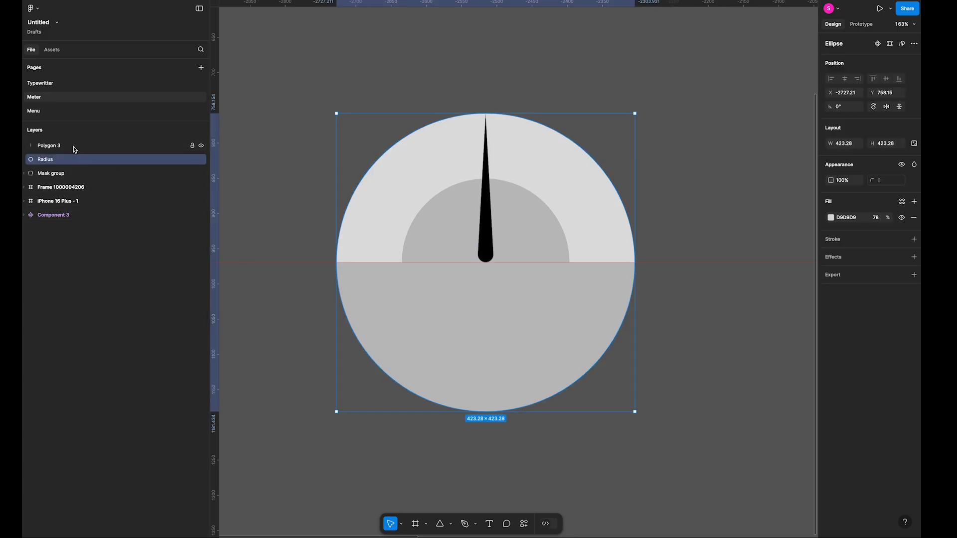
shift+click(70, 145)
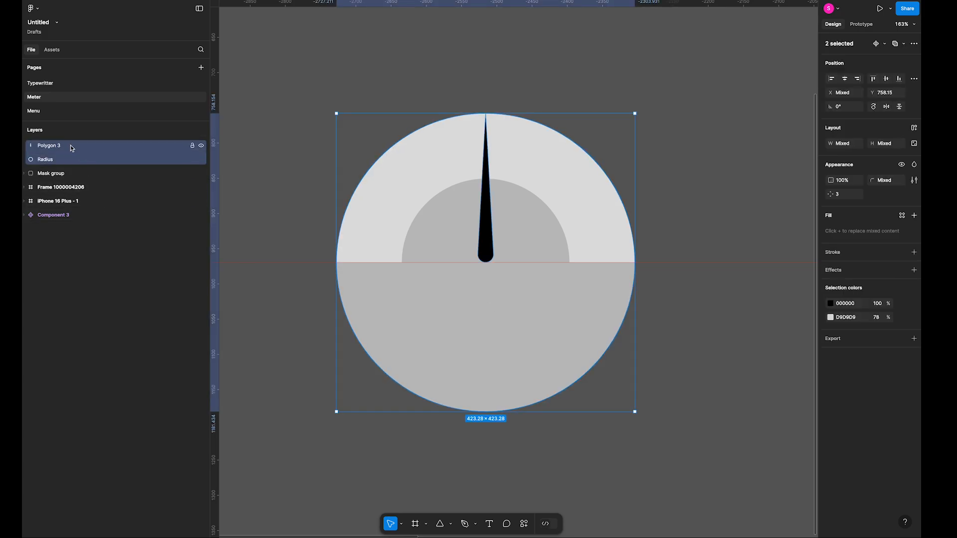
key(ctrl+g)
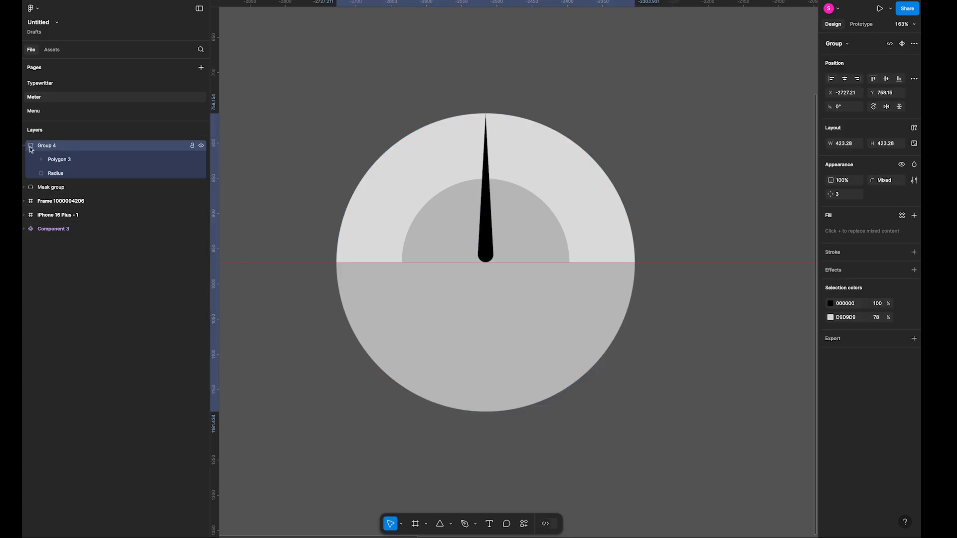
Set the fill opacity of the Radius circle inside the needle group to 0%.
click(59, 173)
drag(887, 217, 765, 220)
click(665, 341)
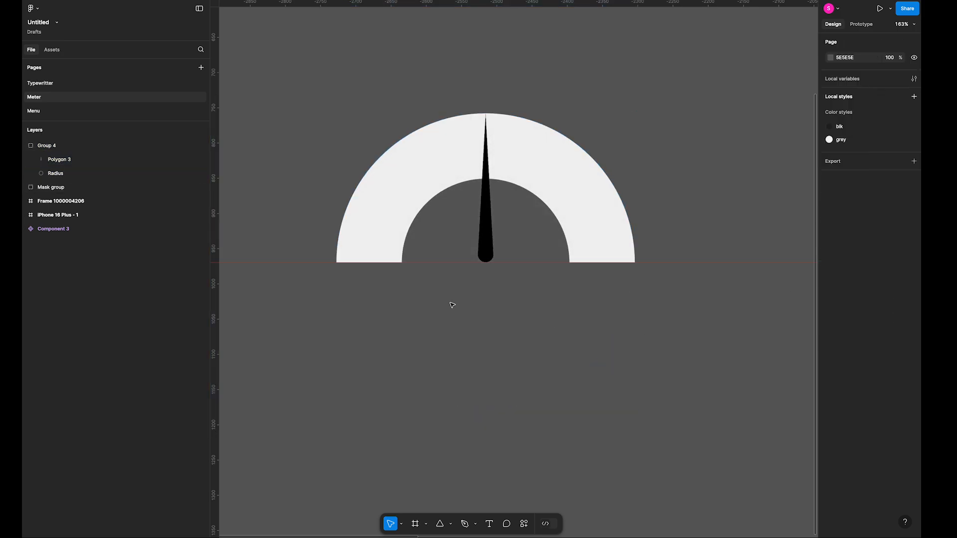
Try rotating the needle group to about -10° and undo the rotation.
click(55, 145)
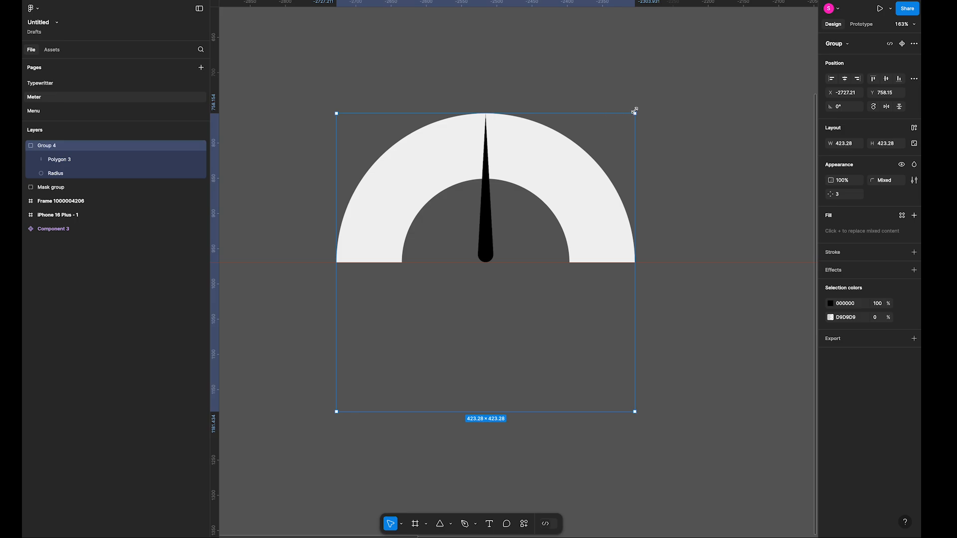
drag(637, 109, 647, 154)
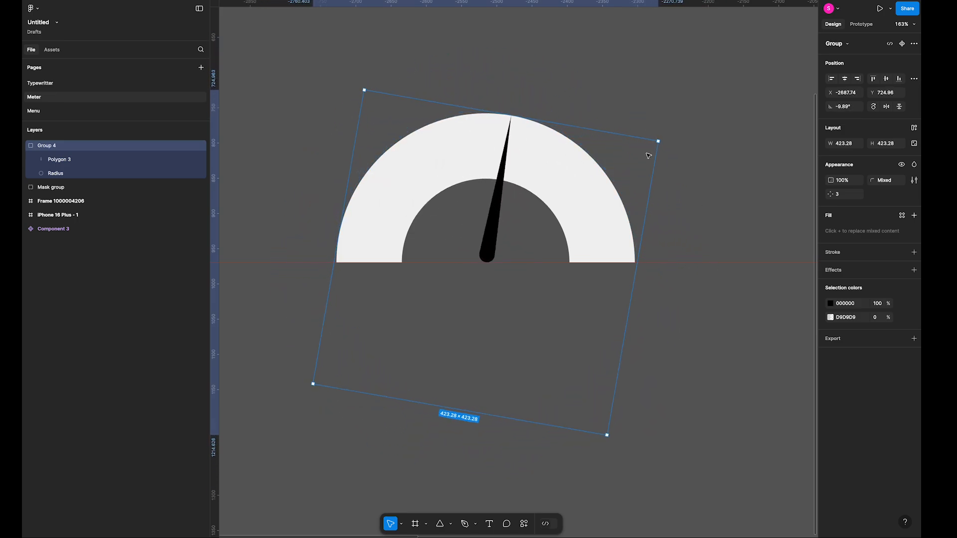
key(ctrl+z)
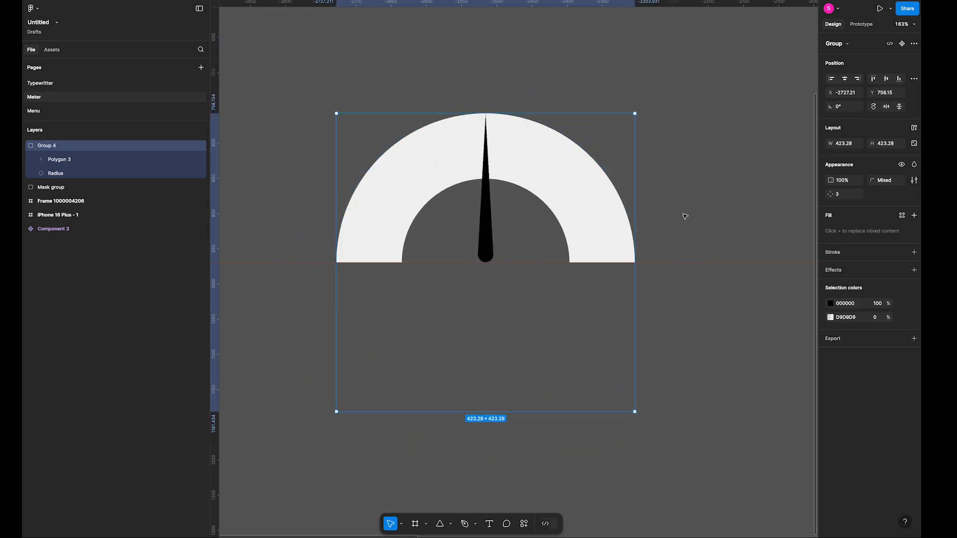
Set the corner radius of the Mask arc inside Mask group to 9.
click(81, 189)
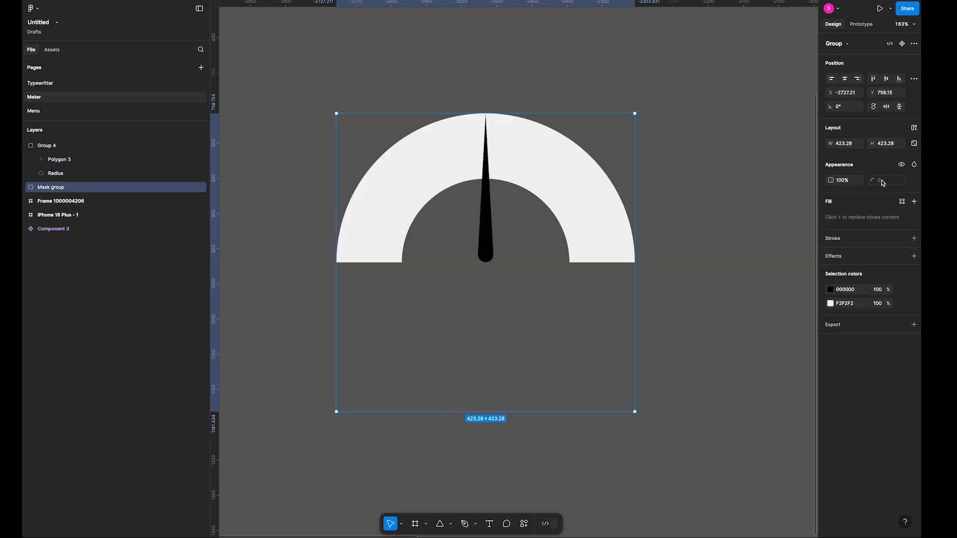
click(23, 187)
click(80, 228)
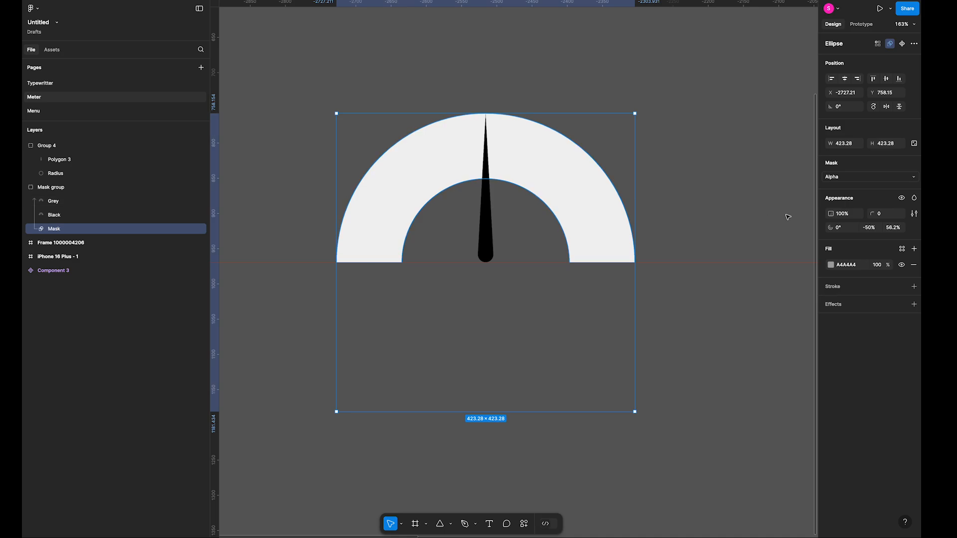
text(9)
key(Return)
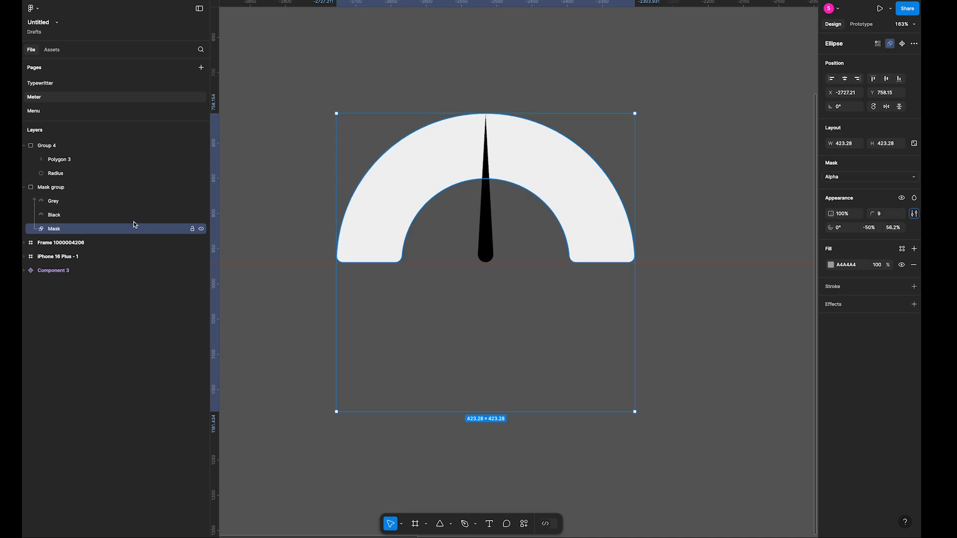
Rotate the needle group counterclockwise to about 46° so the needle points to the upper left of the gauge.
click(79, 147)
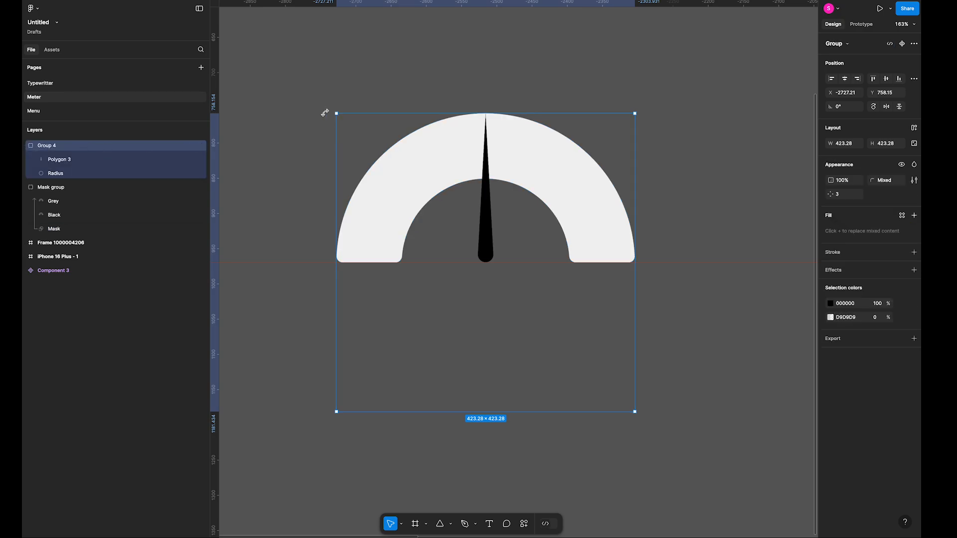
drag(325, 112, 226, 267)
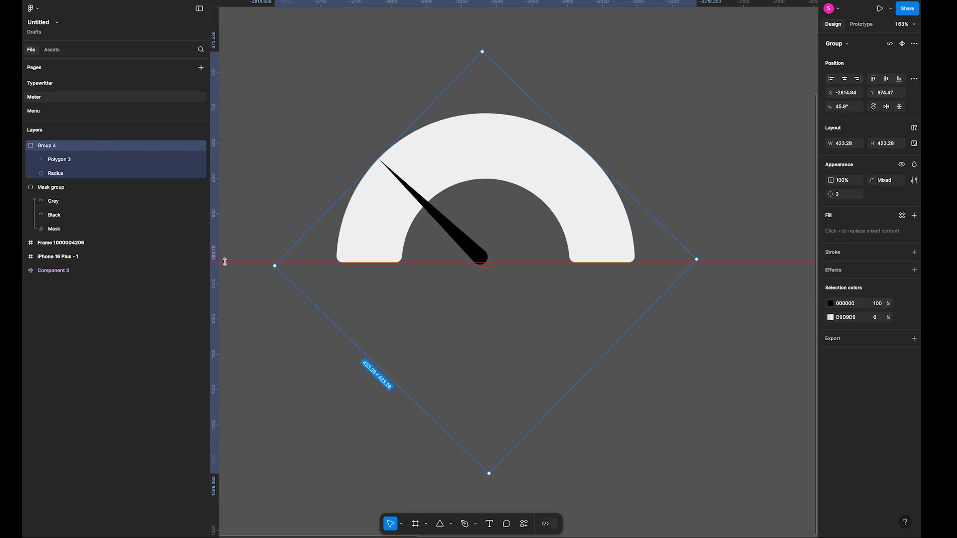
Rotate the Grey arc clockwise to about -44° so its starting edge lines up with the needle.
click(83, 201)
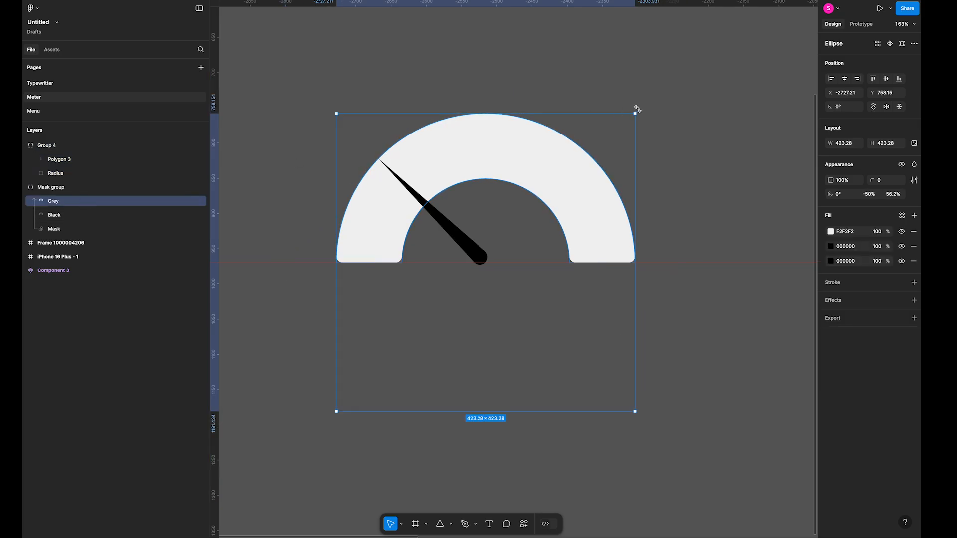
drag(637, 108, 721, 257)
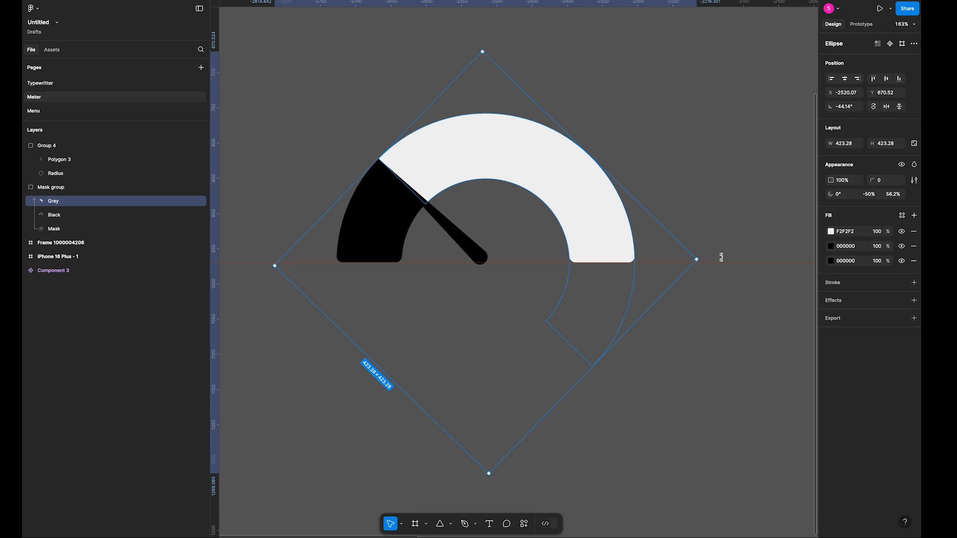
click(712, 184)
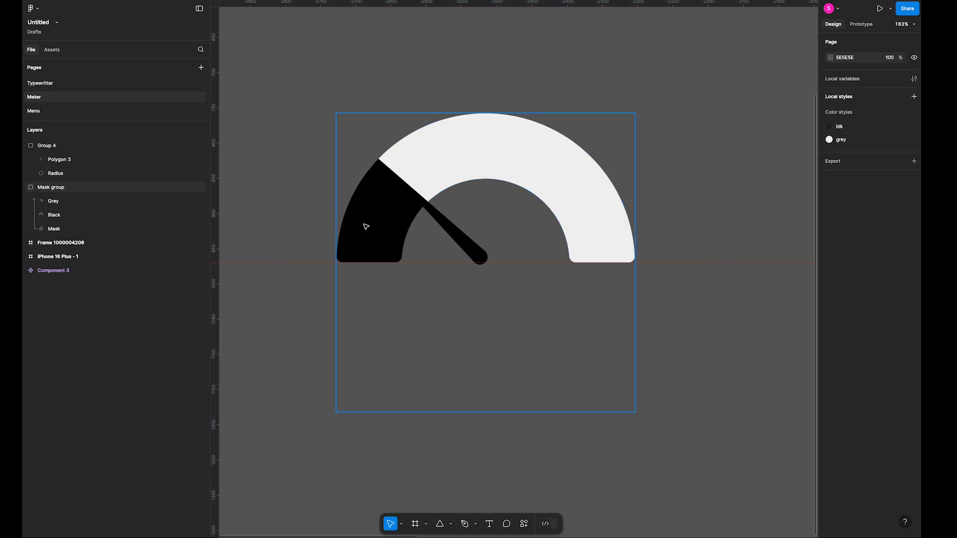
Add an inner shadow effect to the Black arc.
double_click(388, 230)
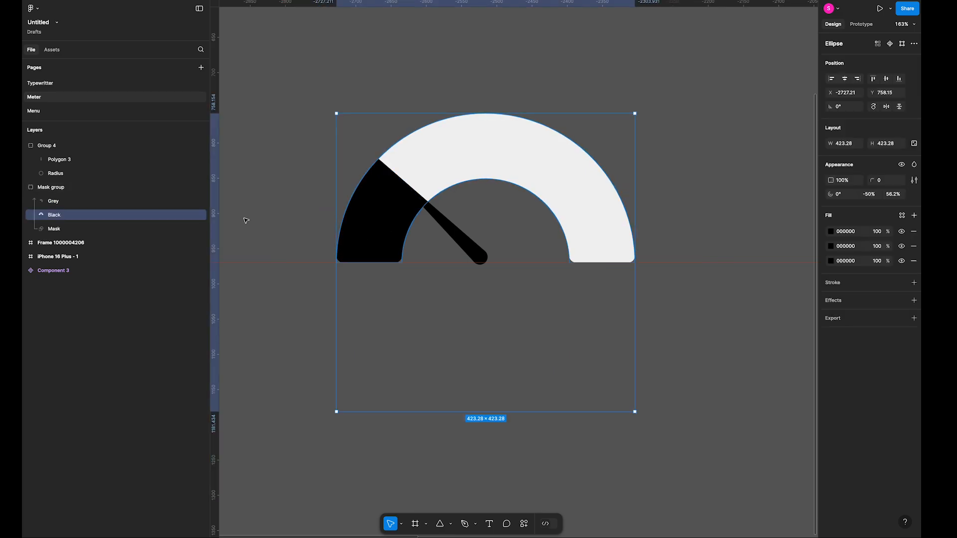
click(913, 301)
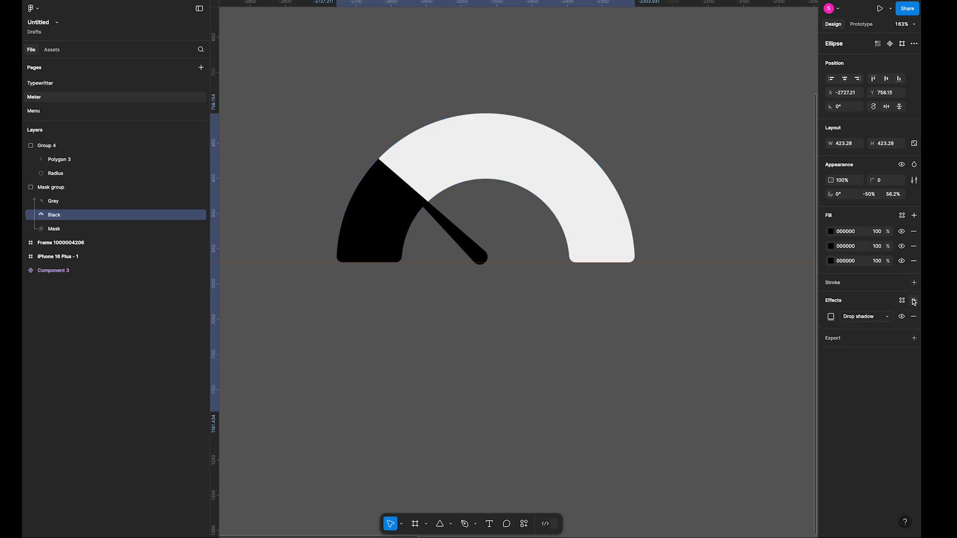
click(871, 317)
click(871, 307)
Set the Black arc's inner shadow color to D8D8D8 at 60% opacity.
click(831, 317)
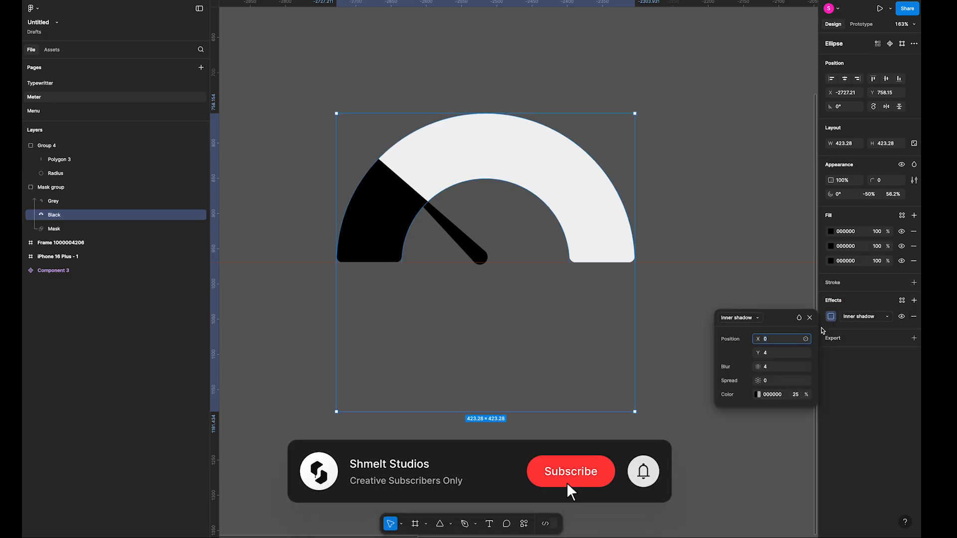
click(759, 396)
drag(610, 423, 557, 339)
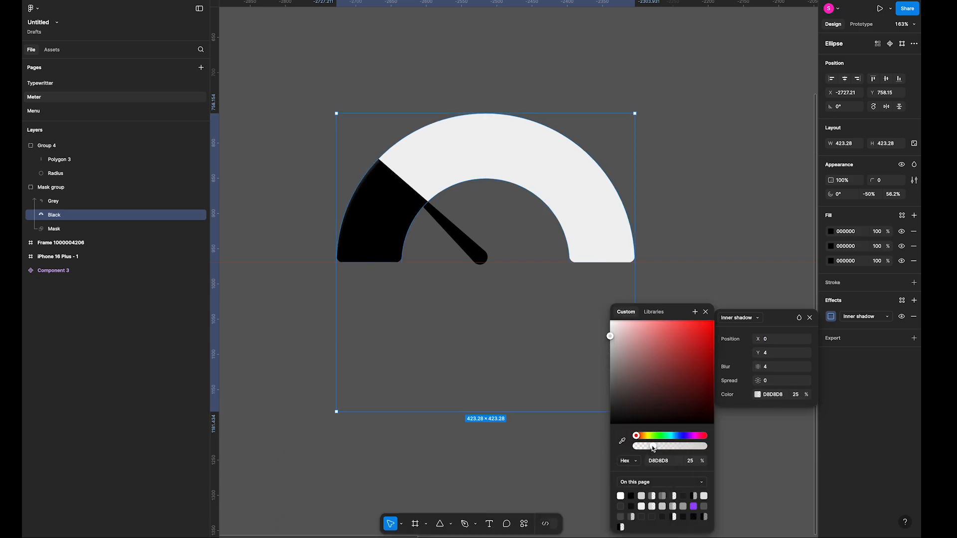
drag(653, 448, 677, 449)
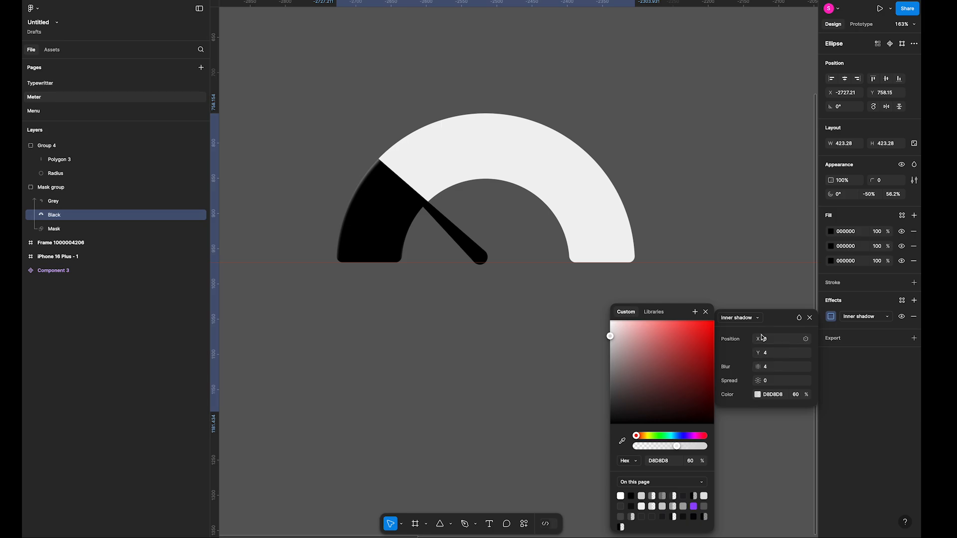
Set the Black arc's inner shadow to X 6, Y 0 and blur 15.
drag(758, 339, 853, 367)
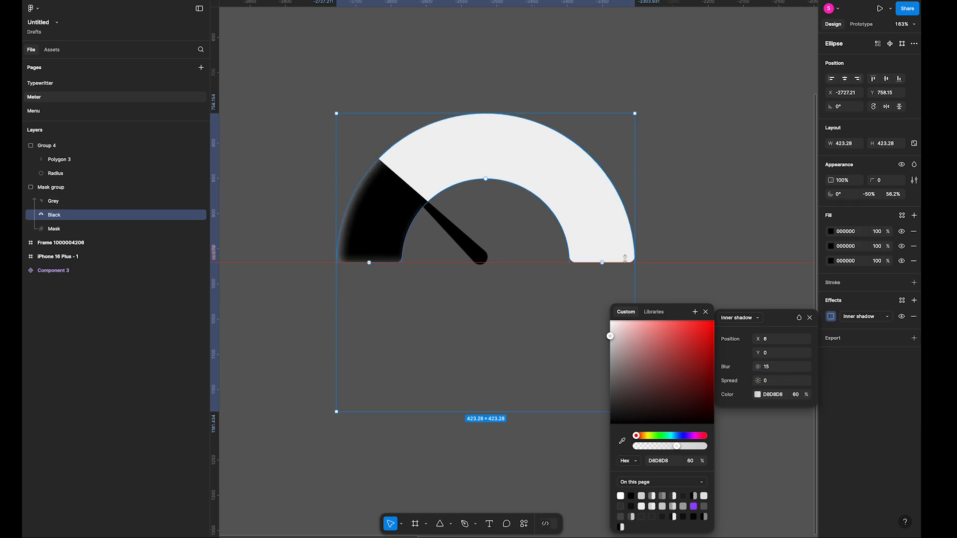
Rotate the Grey arc slightly counterclockwise so its starting edge moves past the needle.
click(100, 201)
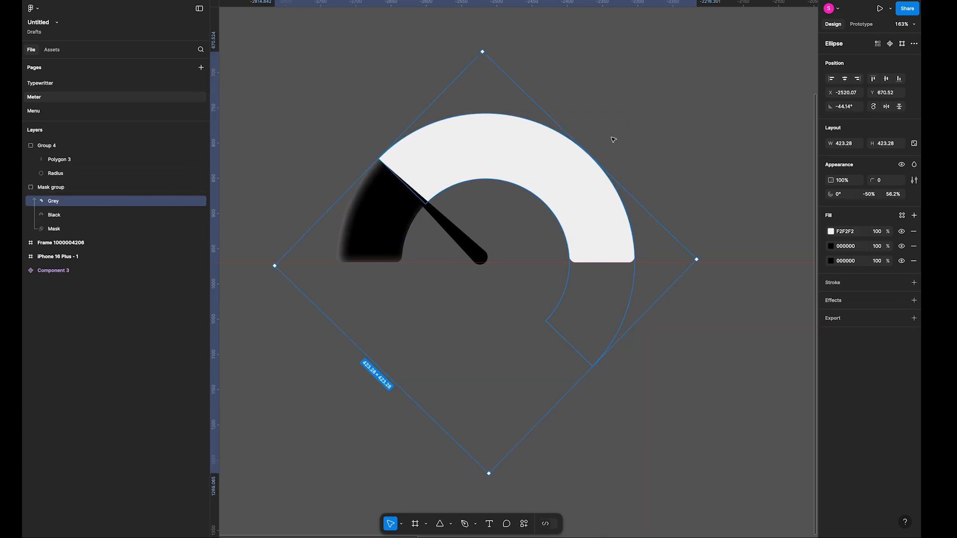
drag(483, 47, 479, 125)
Add an inside stroke of width 1 to the needle polygon with a linear gradient from 000000 to 666666.
click(465, 238)
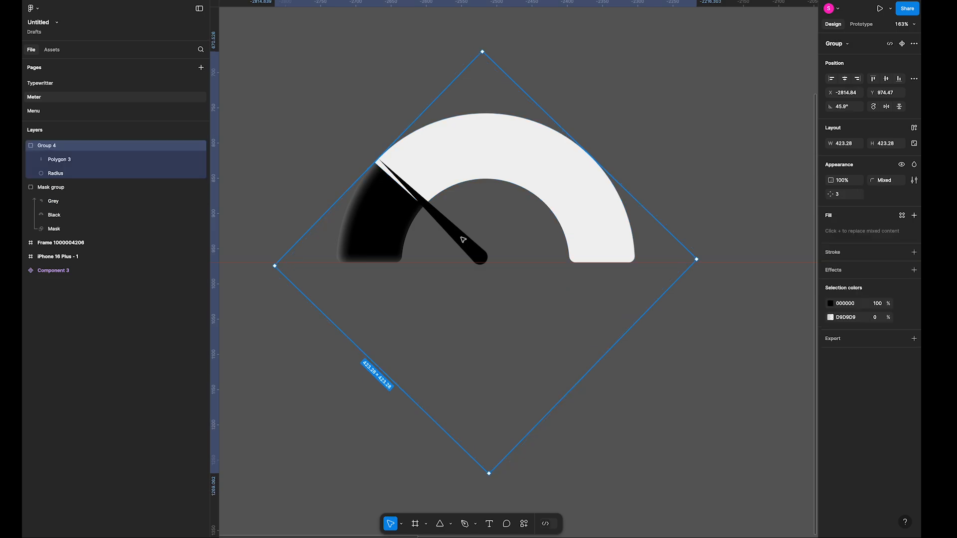
click(431, 218)
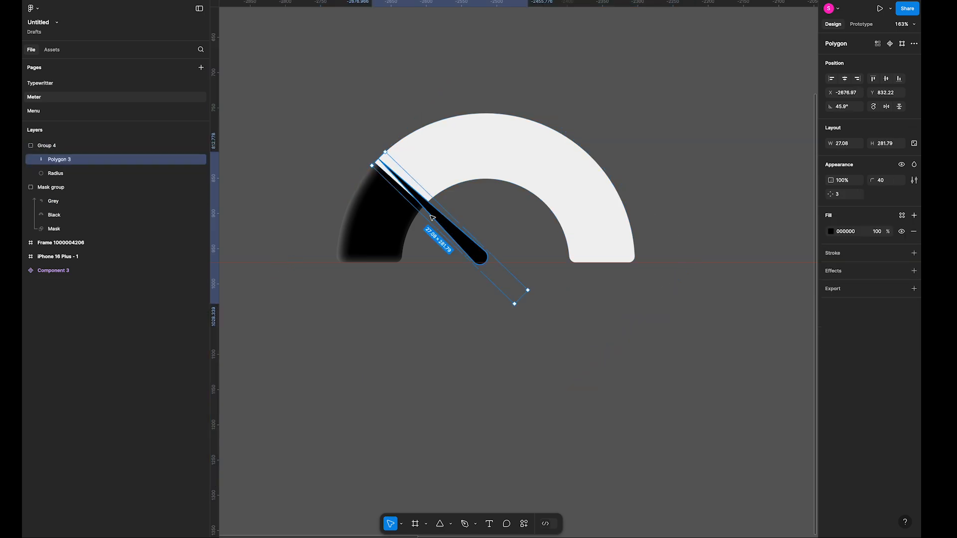
click(842, 254)
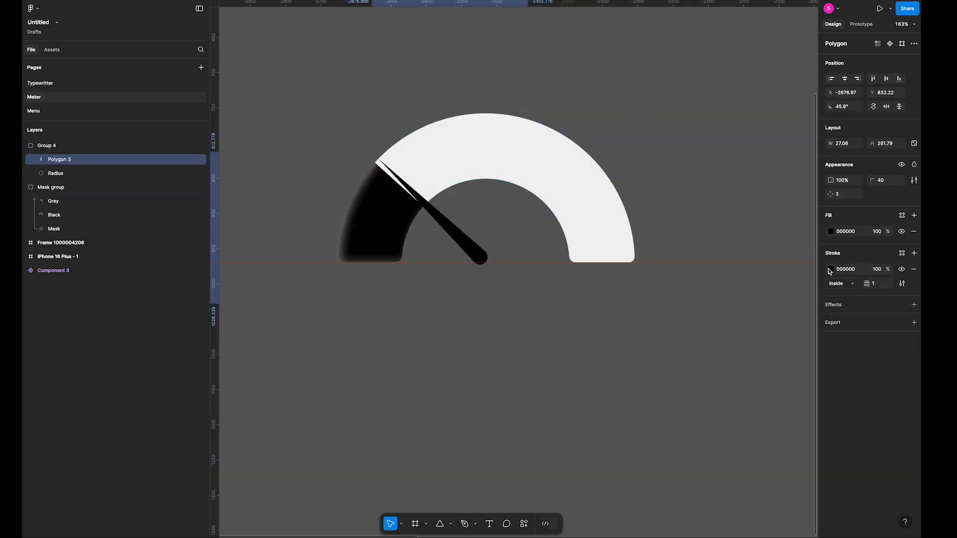
click(830, 270)
click(735, 289)
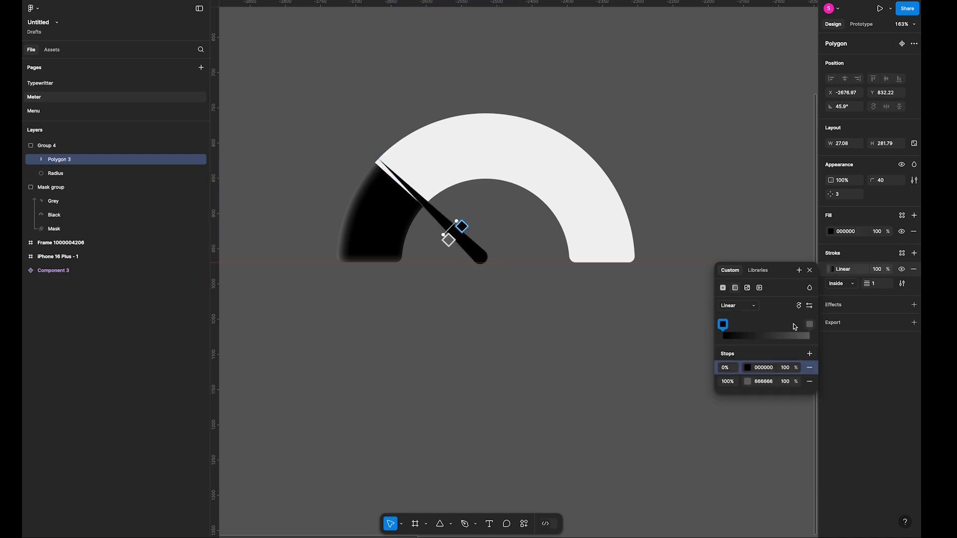
click(809, 306)
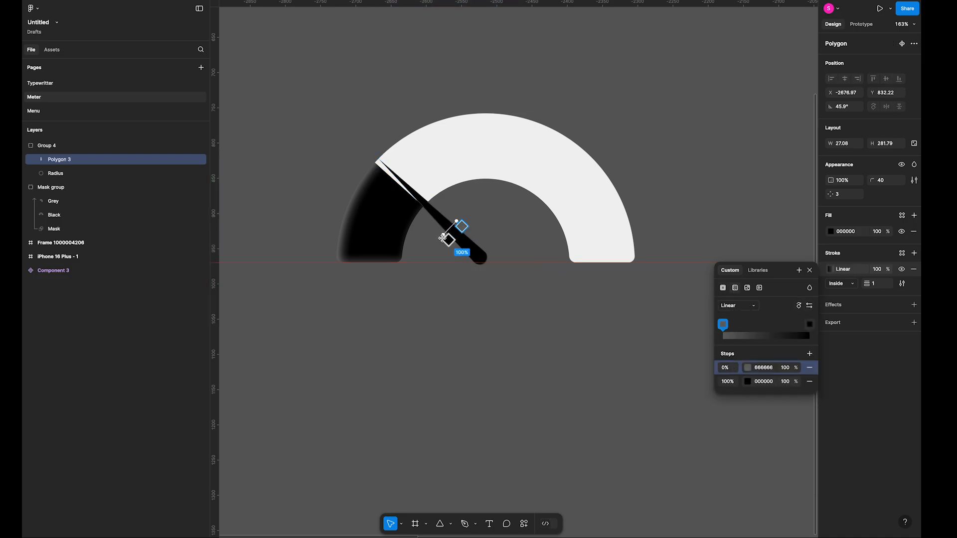
click(809, 306)
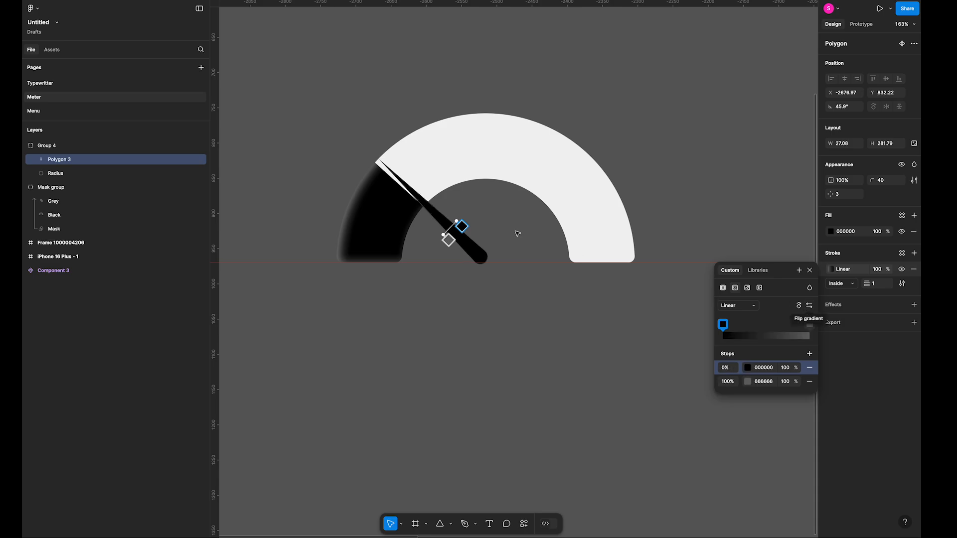
mouse_move(441, 231)
mouse_down()
mouse_move(421, 213)
mouse_move(432, 223)
mouse_up()
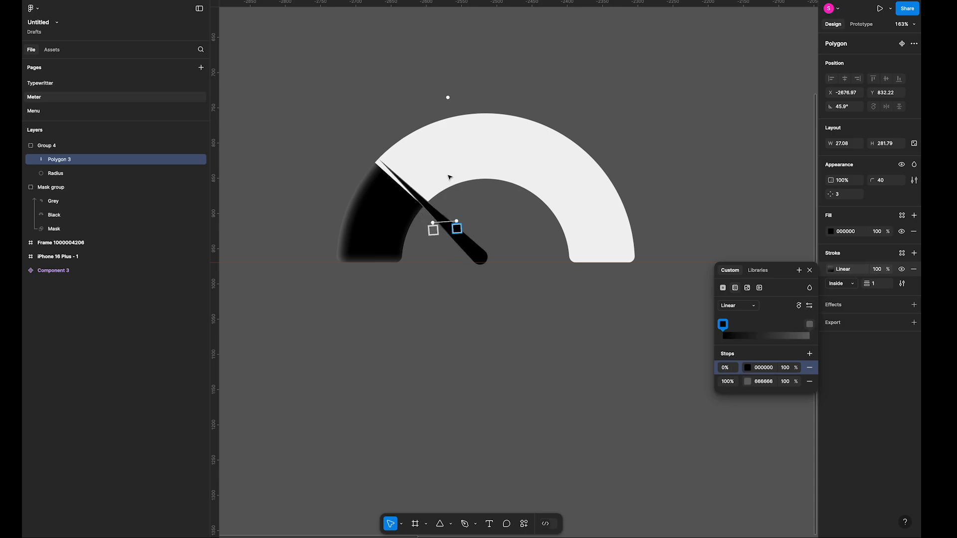
key(Escape)
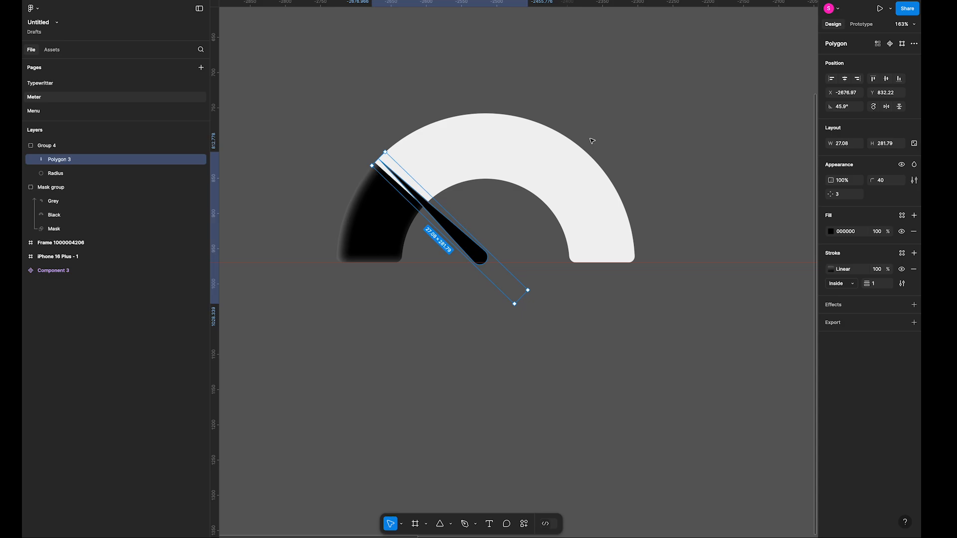
Rotate the Grey arc to about -44.5° so its starting edge meets the needle tip.
click(570, 159)
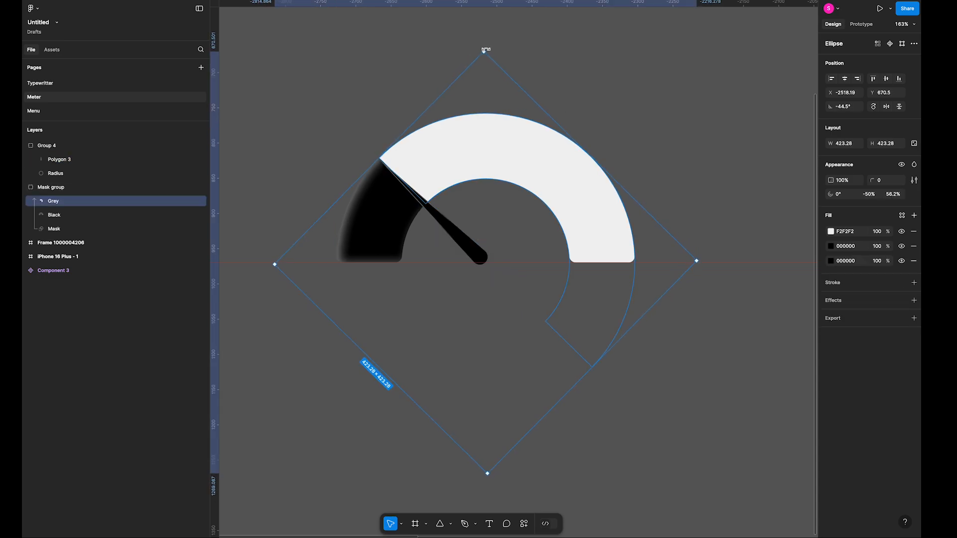
click(473, 180)
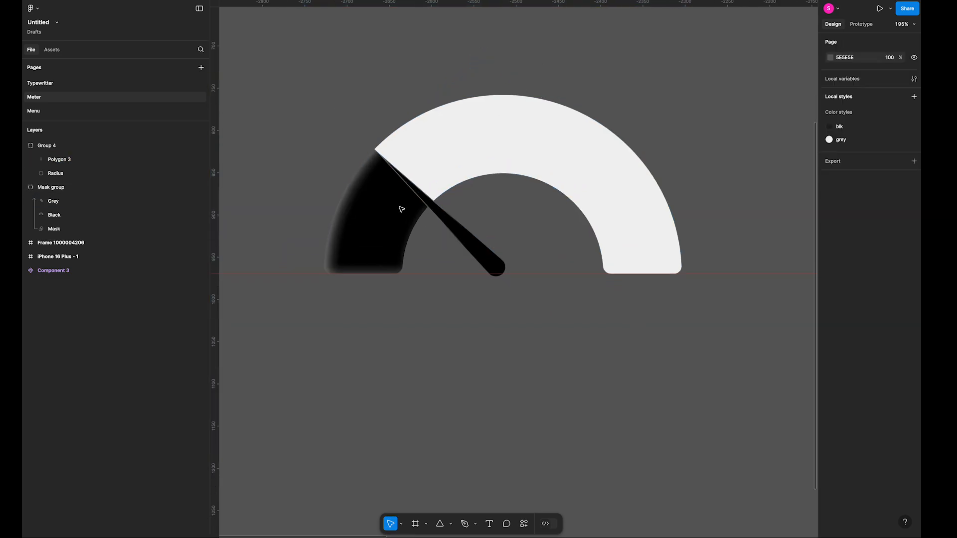
Reposition the needle stroke's gradient ends to run across its width, with the grey end on the edge facing the Black arc.
scroll(402, 207, up, 5)
click(433, 168)
click(450, 182)
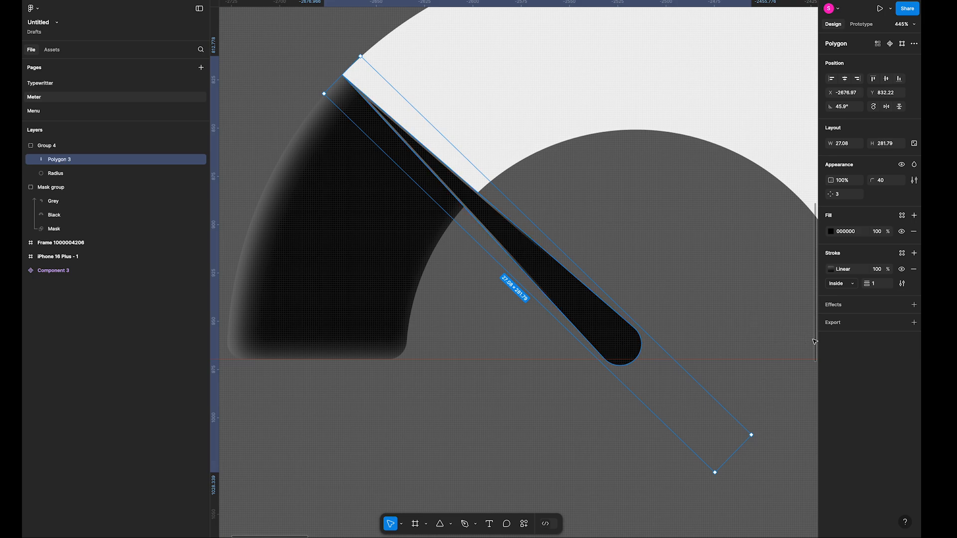
click(830, 270)
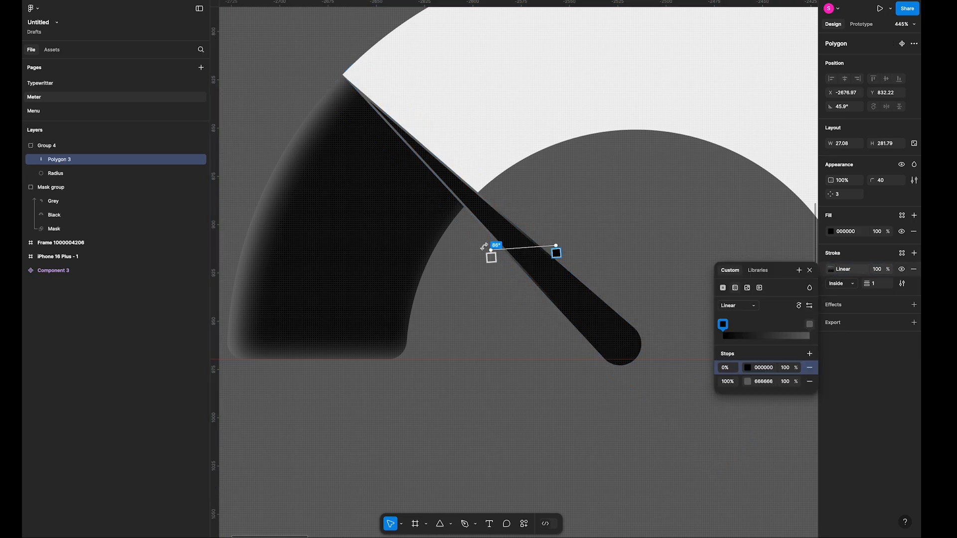
drag(491, 253, 443, 187)
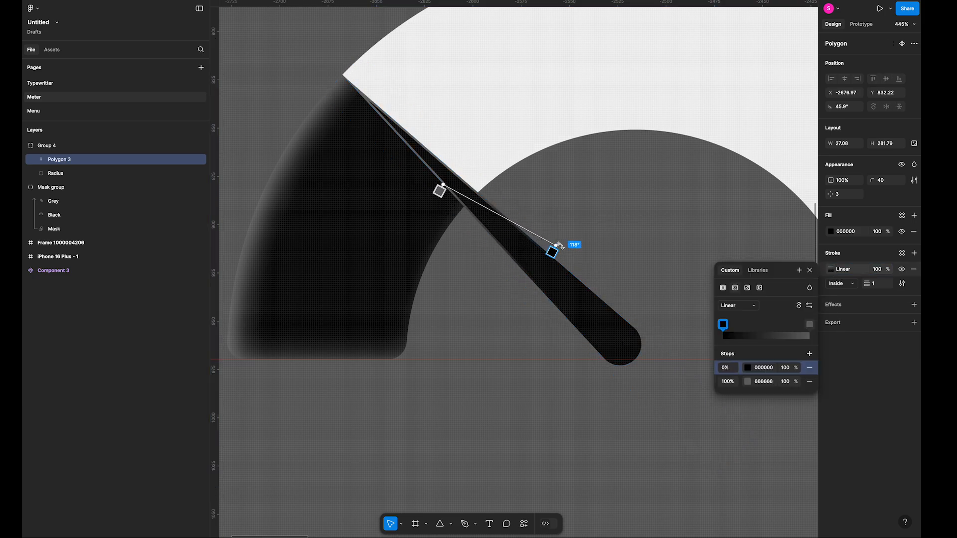
mouse_move(556, 245)
mouse_down()
mouse_move(463, 180)
mouse_move(447, 184)
mouse_move(455, 172)
mouse_up()
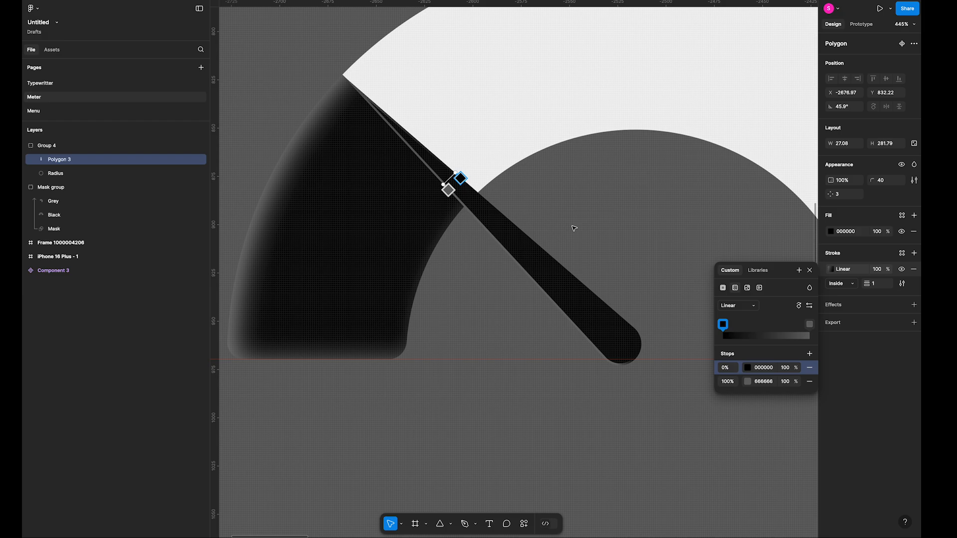
Set the opacity of the 000000 stop in the needle's stroke gradient to 0%.
click(792, 373)
text(0)
key(Return)
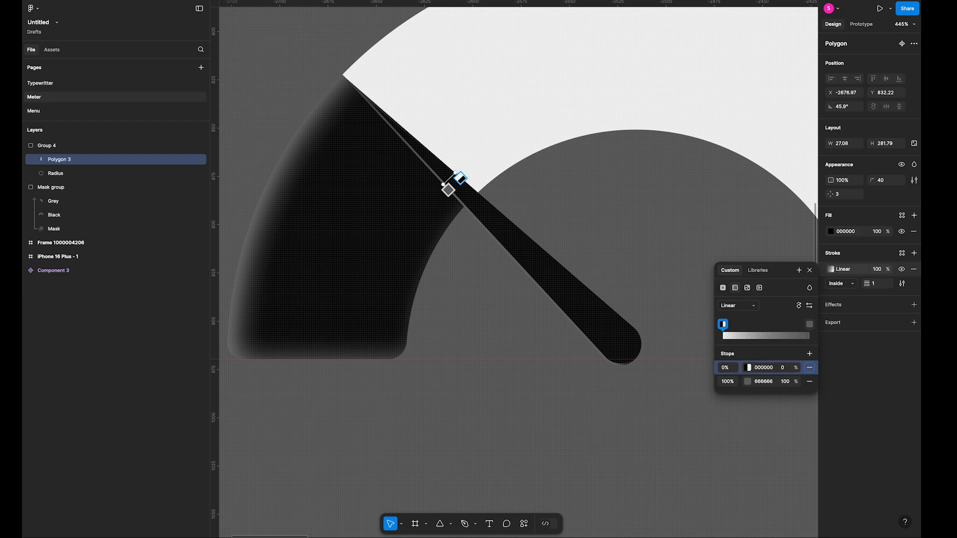
click(583, 247)
scroll(624, 330, down, 5)
scroll(672, 321, up, 5)
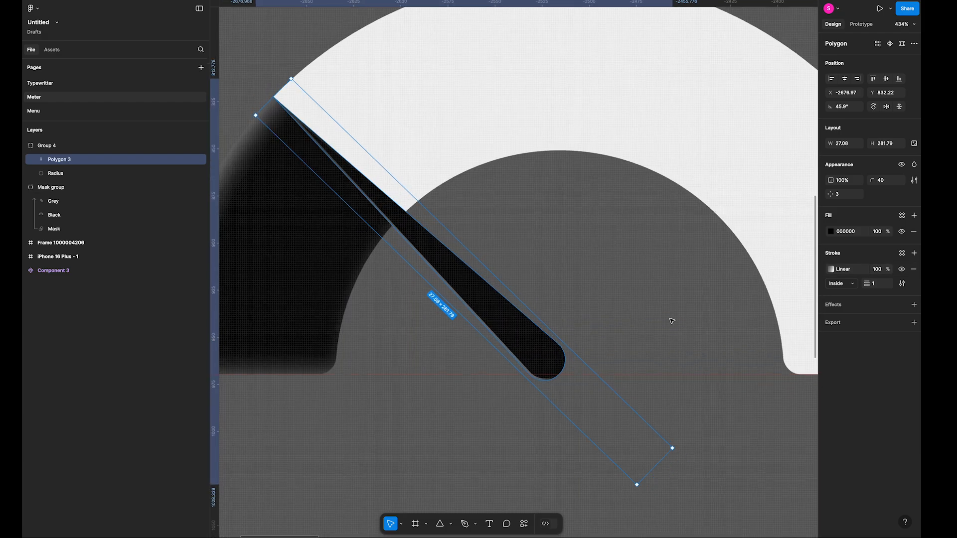
scroll(672, 321, down, 3)
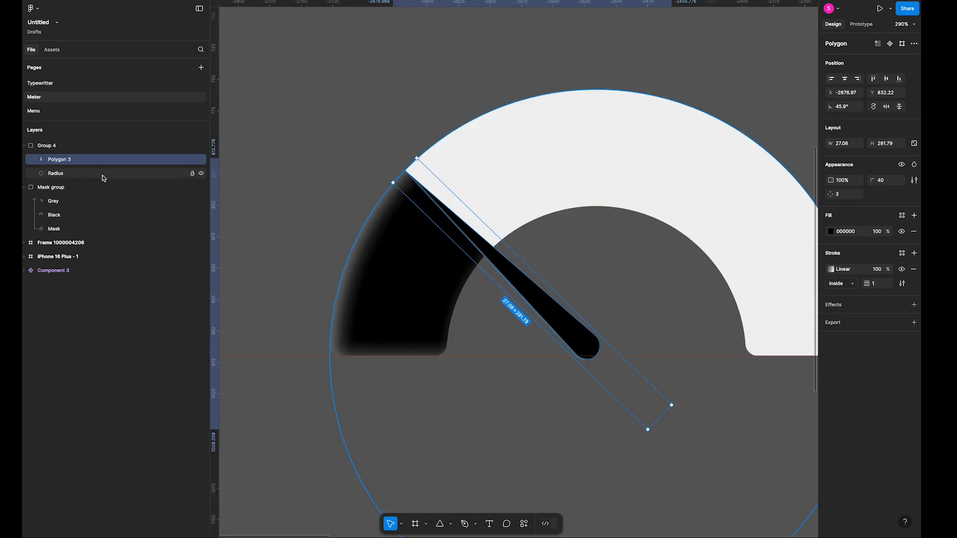
Rotate the needle group to 0° so the needle points straight up.
click(71, 146)
scroll(389, 342, down, 5)
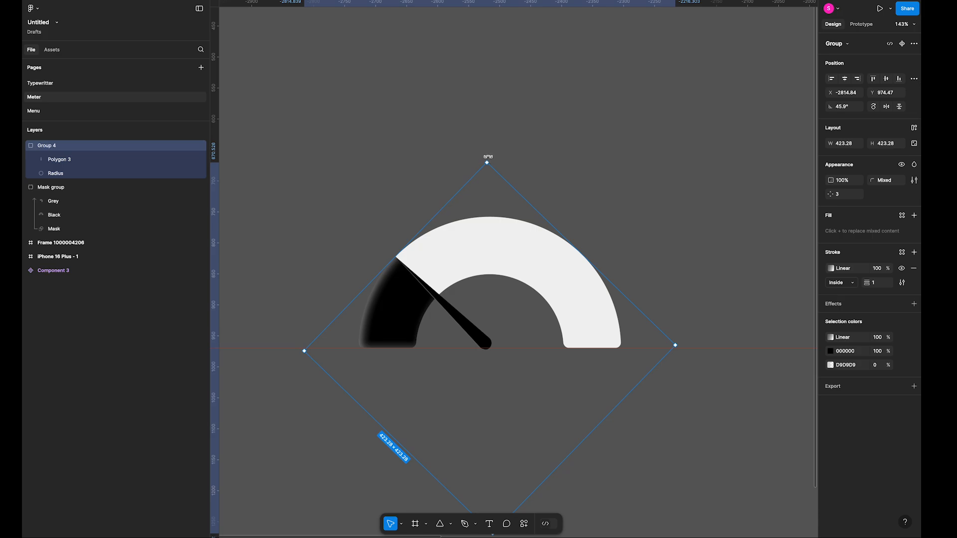
drag(488, 156, 638, 213)
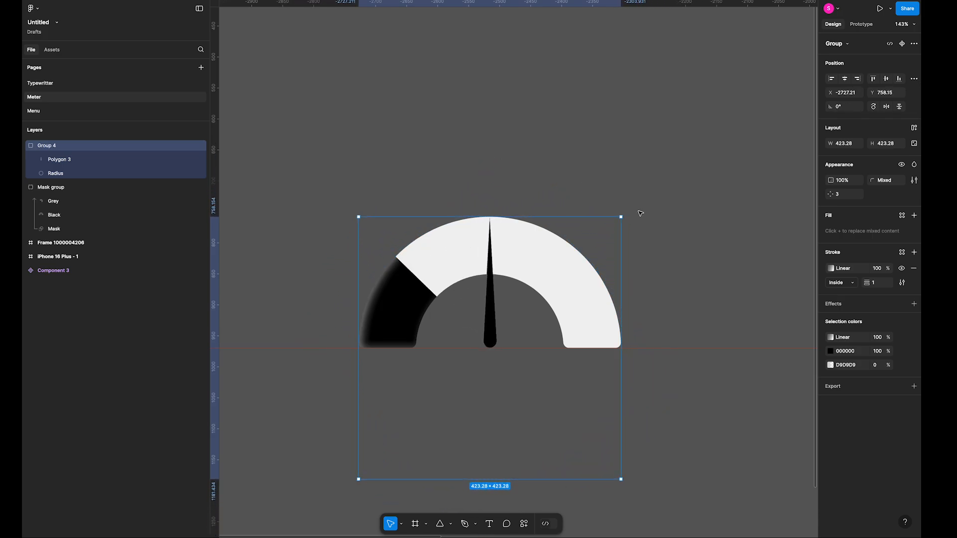
Add a drop shadow to the needle group and set its X offset to 8.
scroll(514, 349, up, 3)
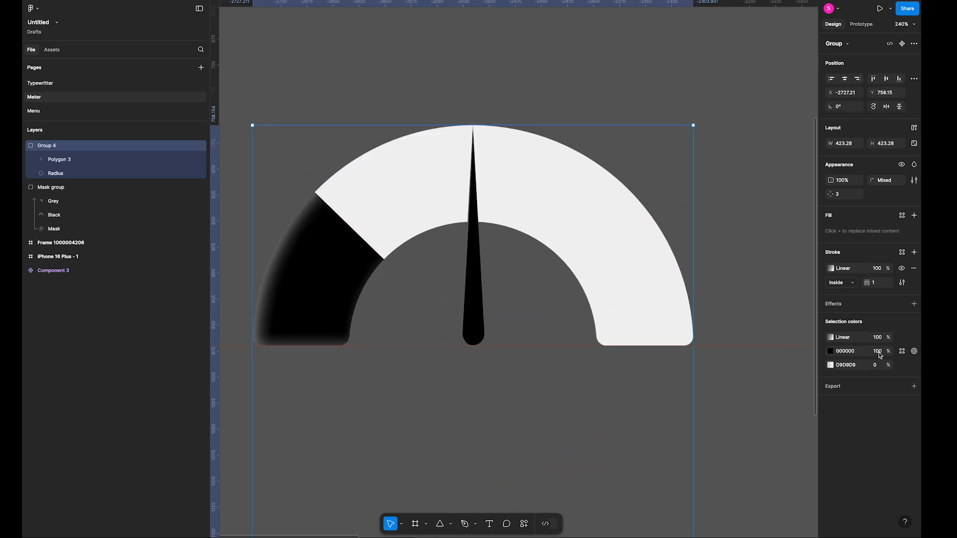
click(913, 304)
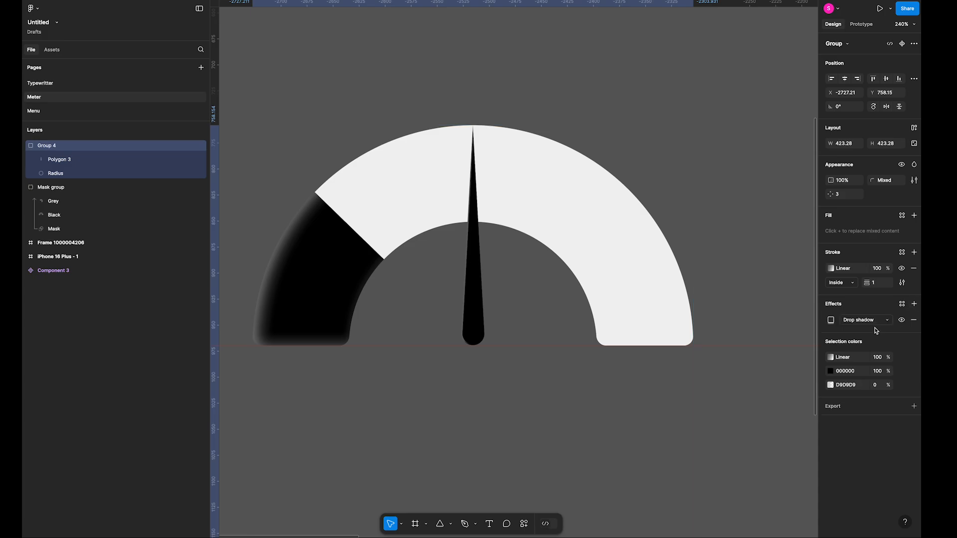
click(865, 321)
click(866, 323)
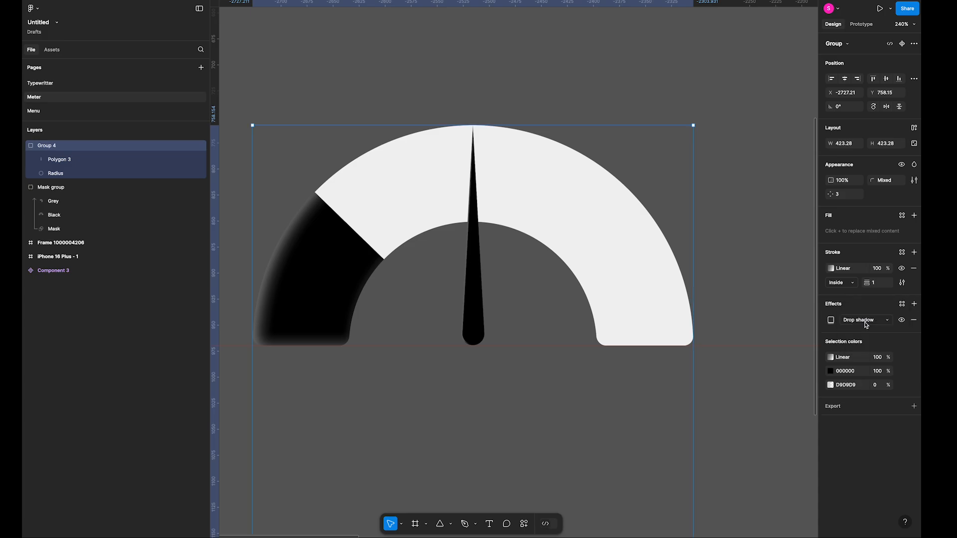
click(832, 321)
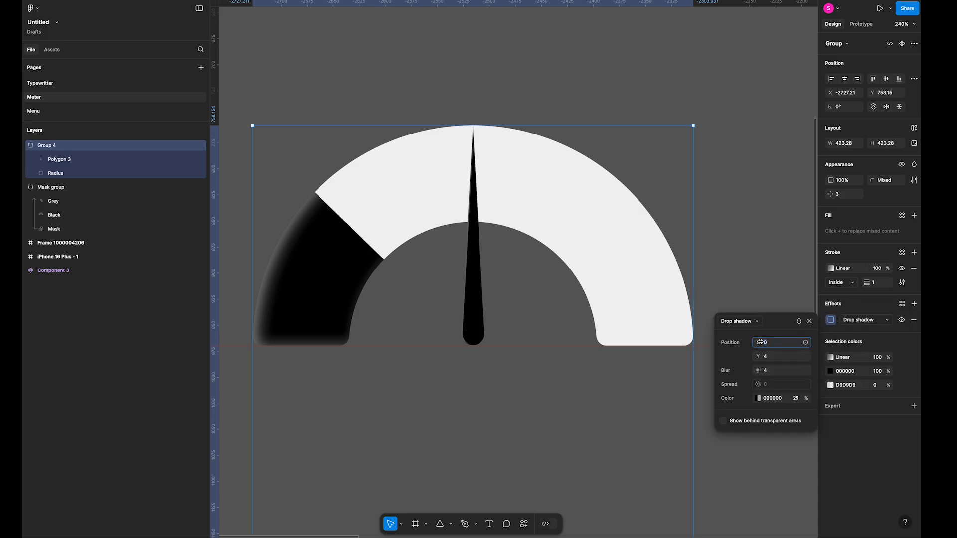
drag(760, 342, 768, 342)
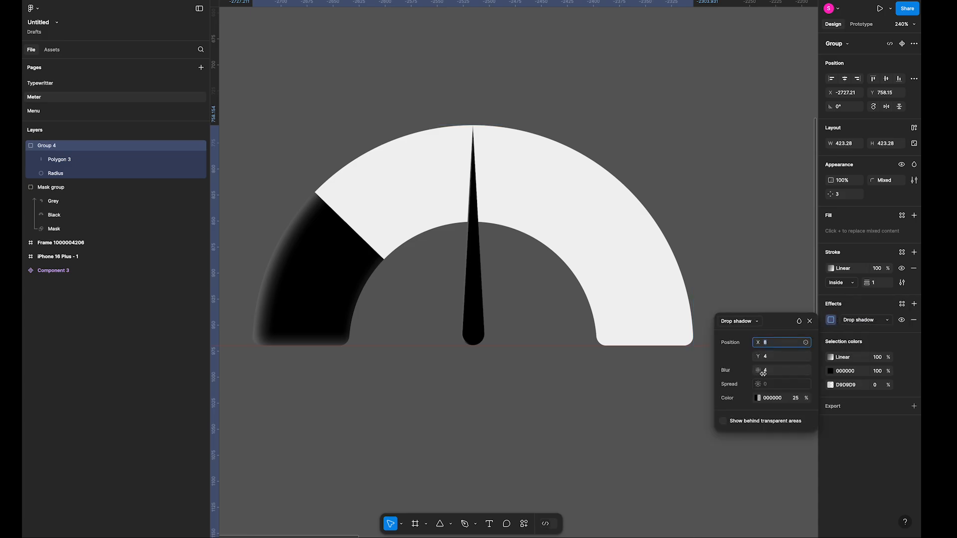
click(759, 399)
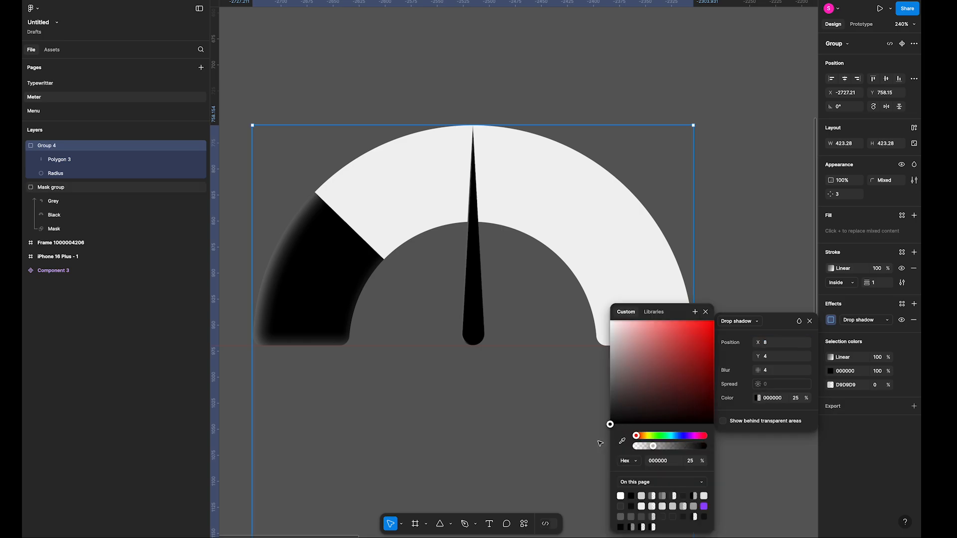
click(718, 265)
click(550, 316)
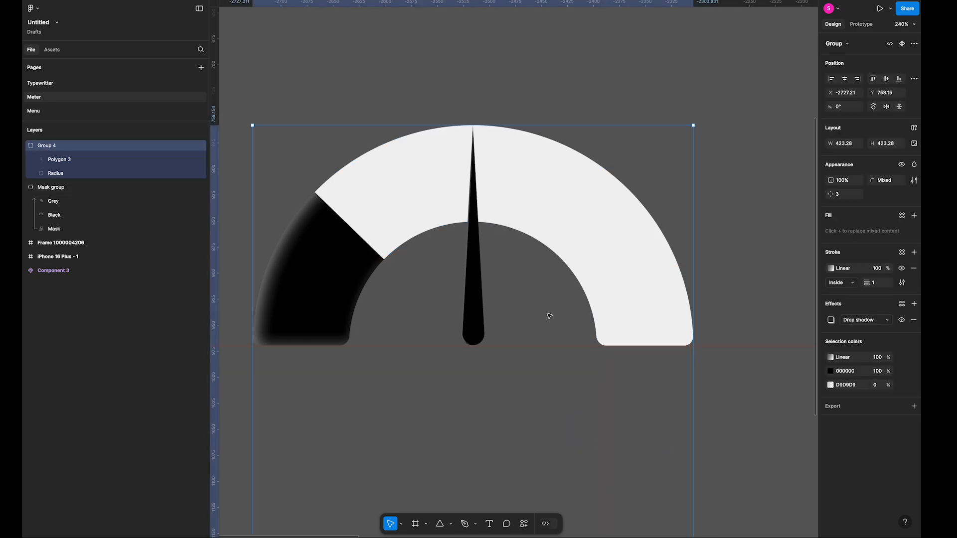
Add a drop shadow to the needle polygon with X 5 and Y -2, and adjust its blur.
click(93, 161)
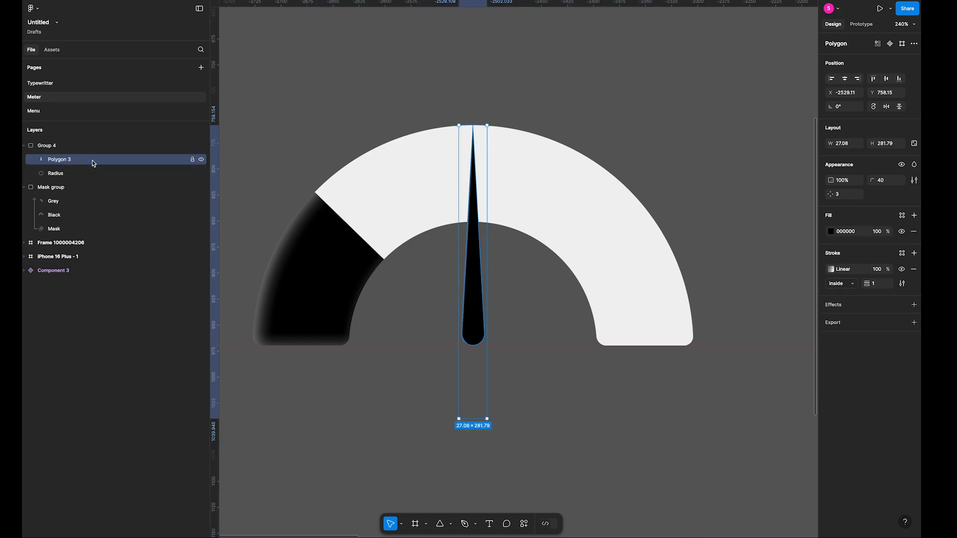
click(914, 304)
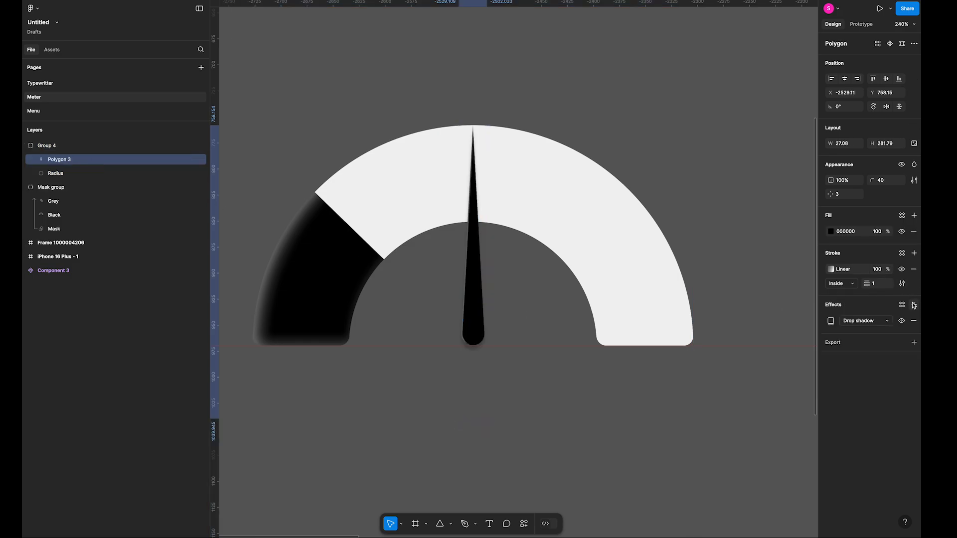
click(831, 321)
drag(761, 342, 769, 371)
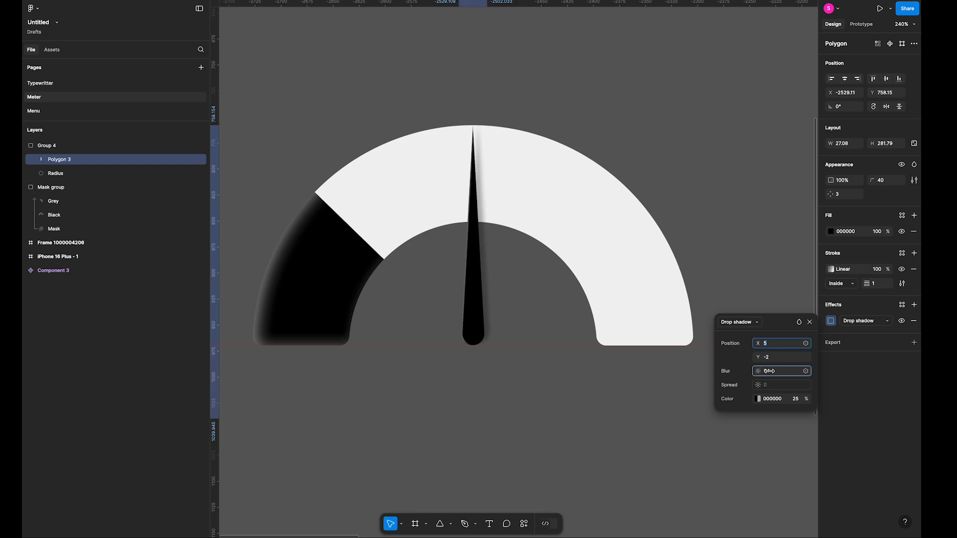
click(534, 370)
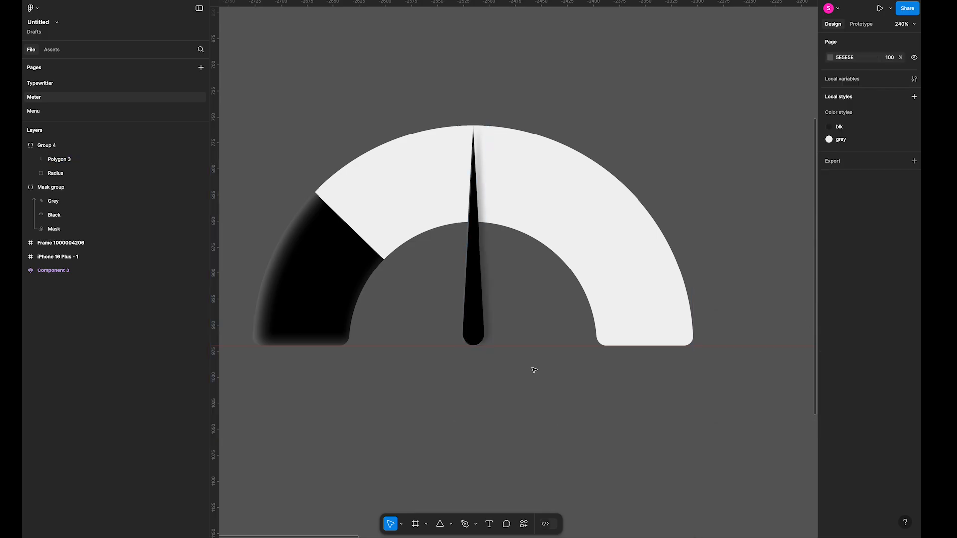
Rotate the needle group counterclockwise until the needle lines up with the boundary between the Black and Grey arcs.
click(91, 145)
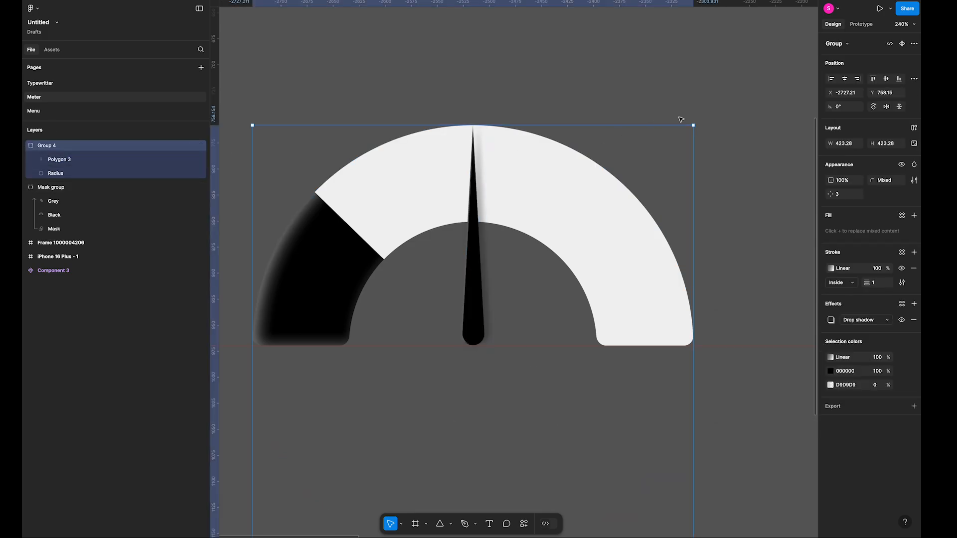
drag(695, 121, 468, 108)
click(566, 316)
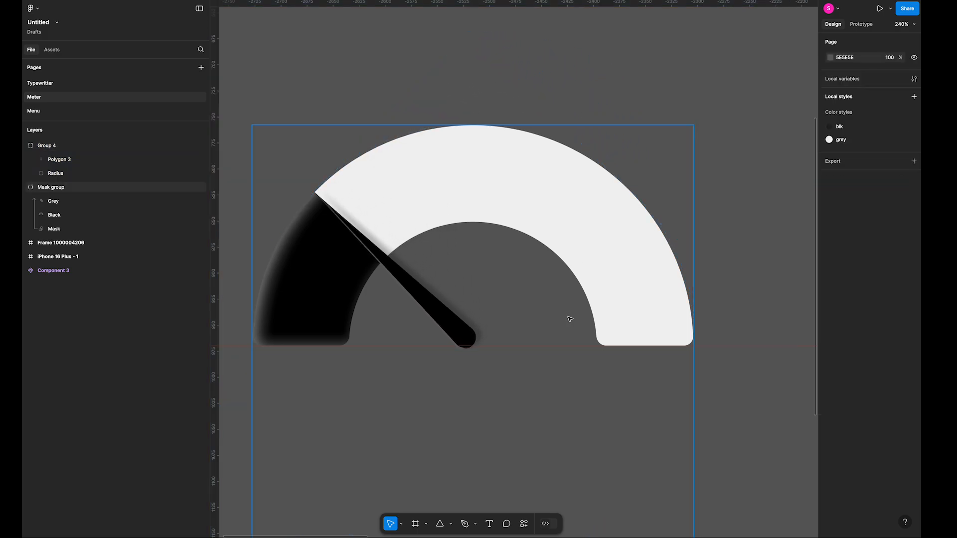
scroll(538, 384, down, 5)
drag(610, 423, 600, 281)
drag(648, 75, 295, 281)
click(292, 302)
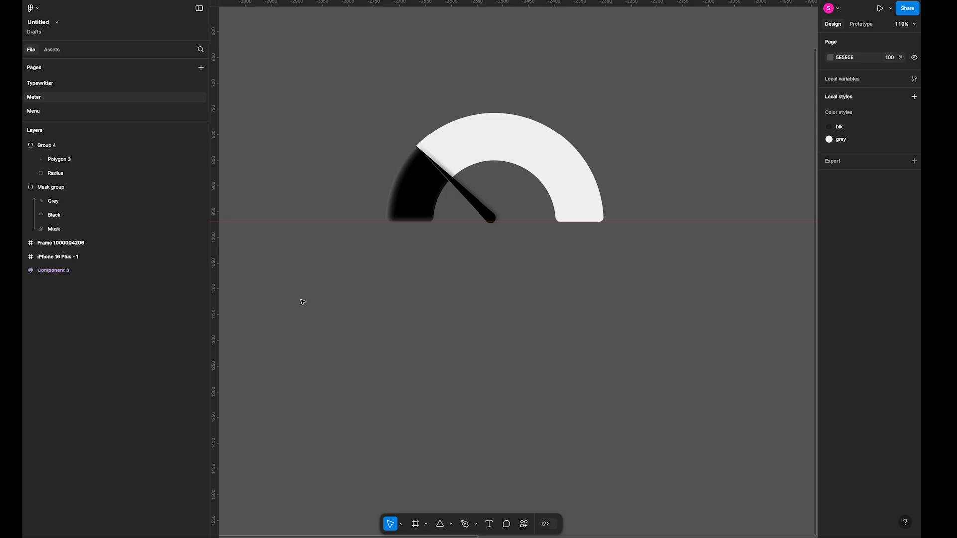
Draw a frame about 677 × 500 over the gauge and move Group 4 and Mask group into it.
key(f)
drag(324, 58, 673, 315)
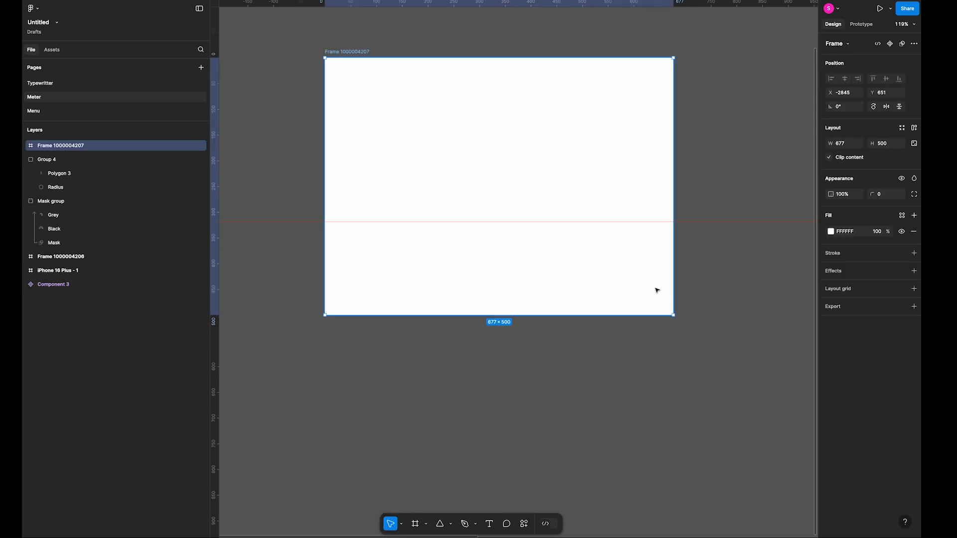
click(24, 160)
click(23, 174)
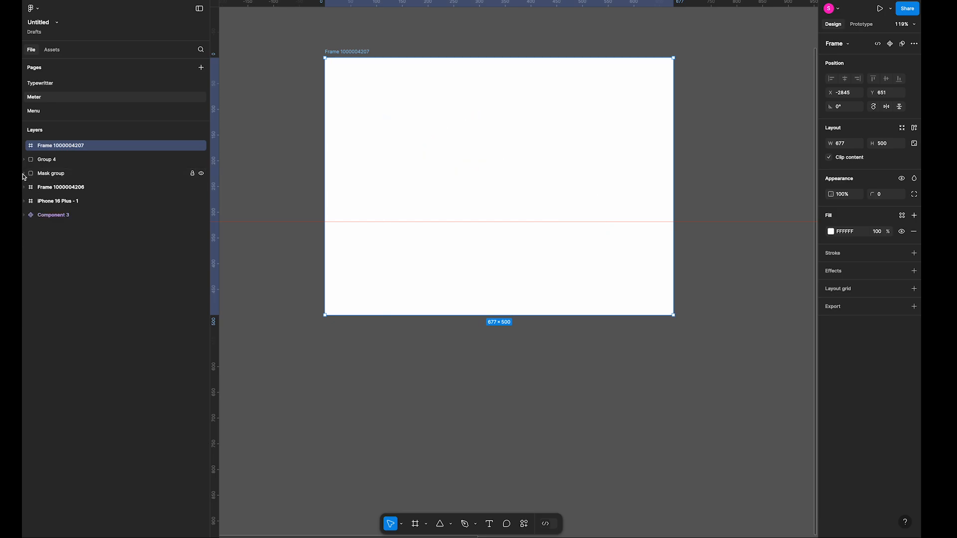
click(52, 173)
shift+click(55, 160)
drag(59, 162, 63, 148)
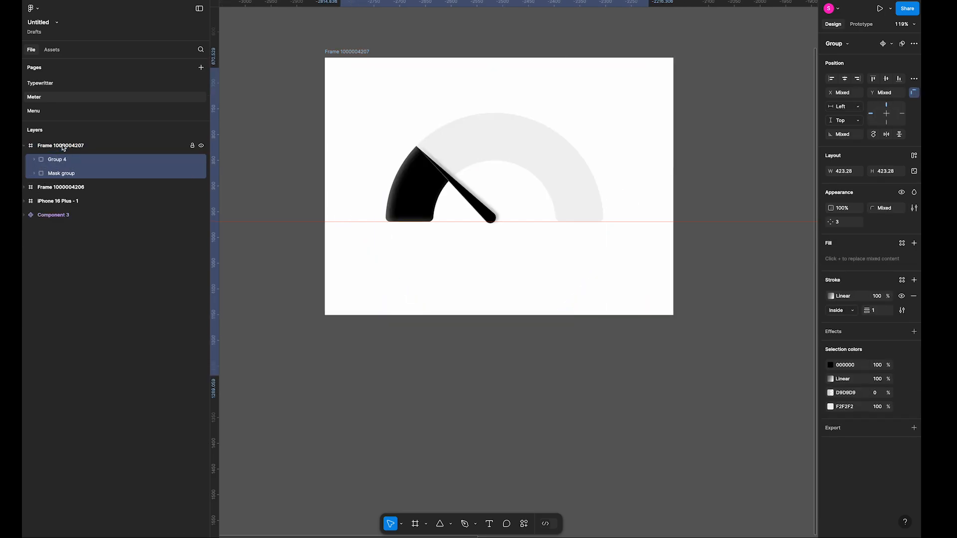
Shrink the gauge frame to about 559 × 414 and centre the needle and mask groups inside it.
click(648, 428)
click(406, 72)
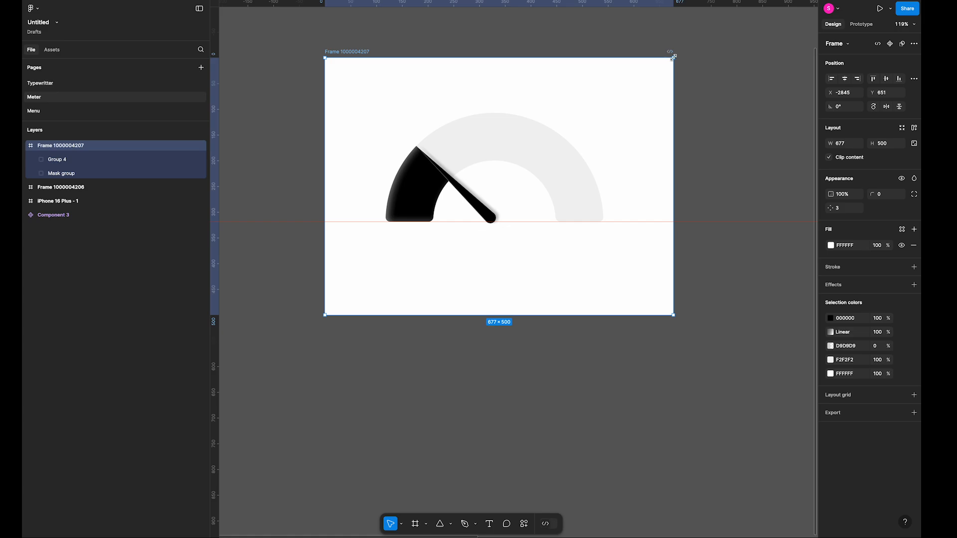
drag(674, 57, 643, 80)
click(589, 179)
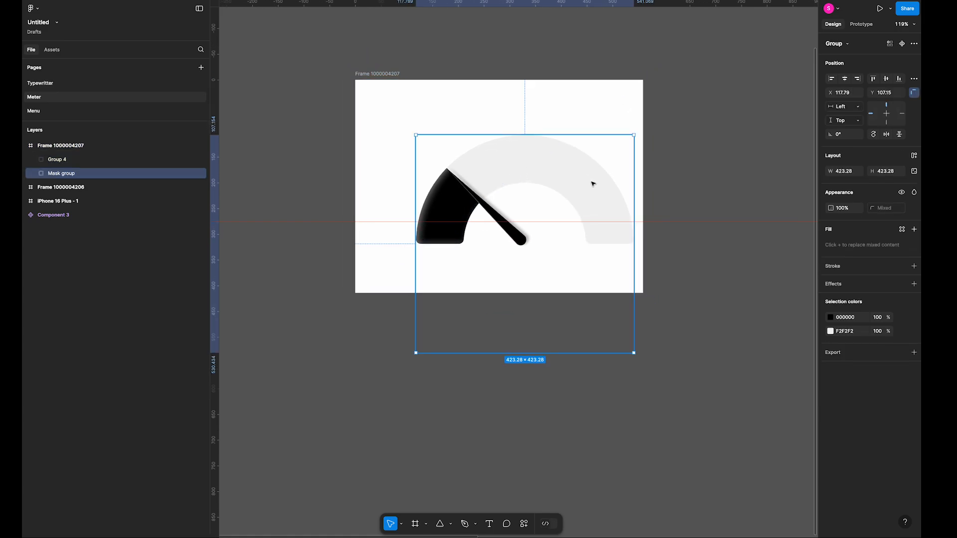
click(589, 70)
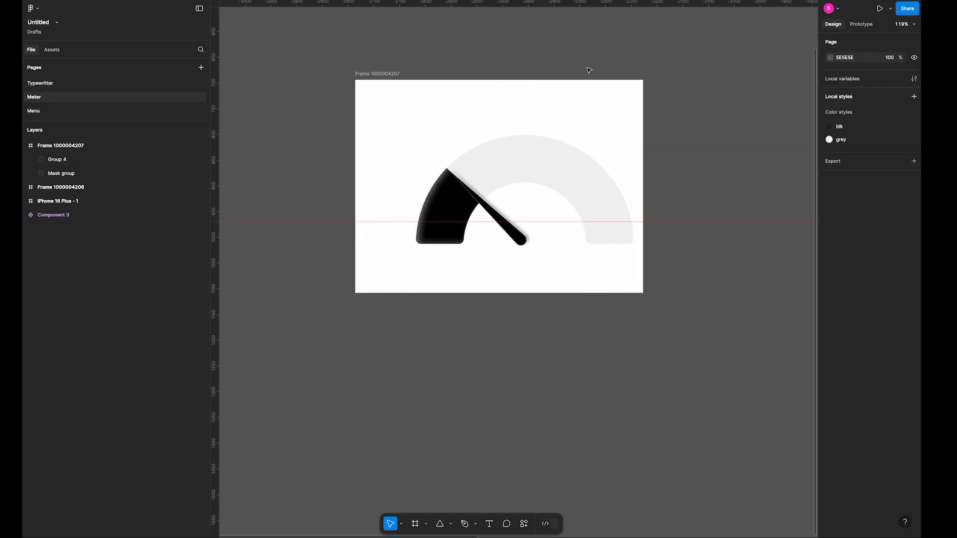
drag(589, 70, 457, 277)
drag(543, 235, 515, 218)
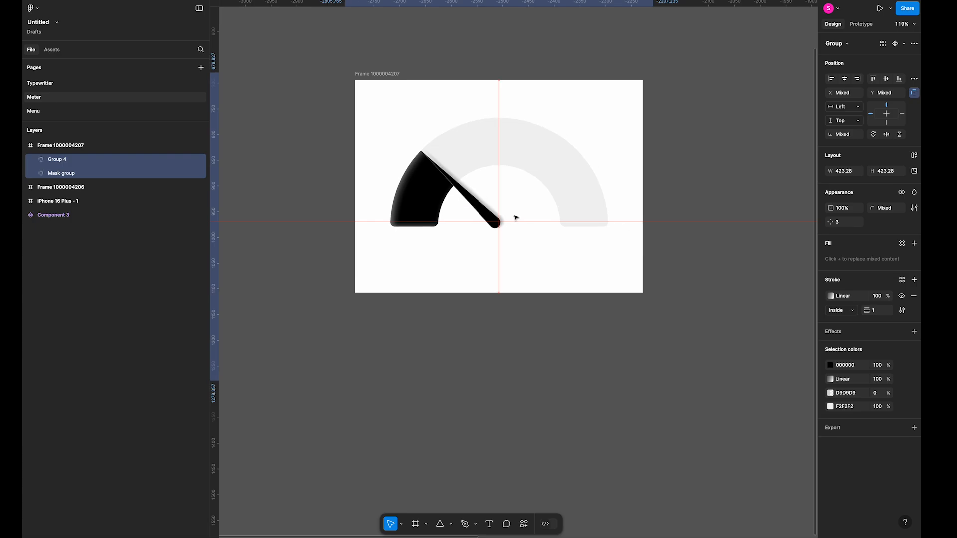
click(730, 260)
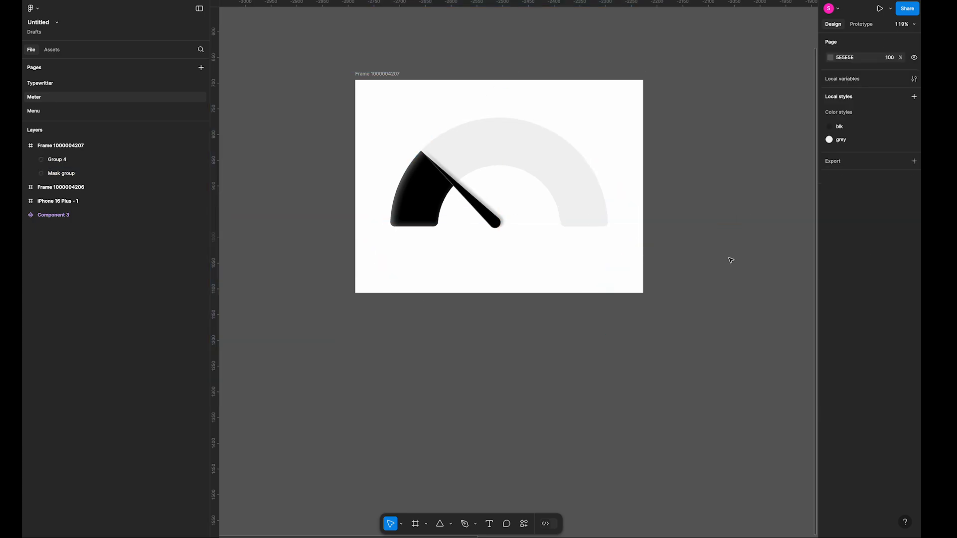
Round the corners of the frame around the gauge.
click(377, 73)
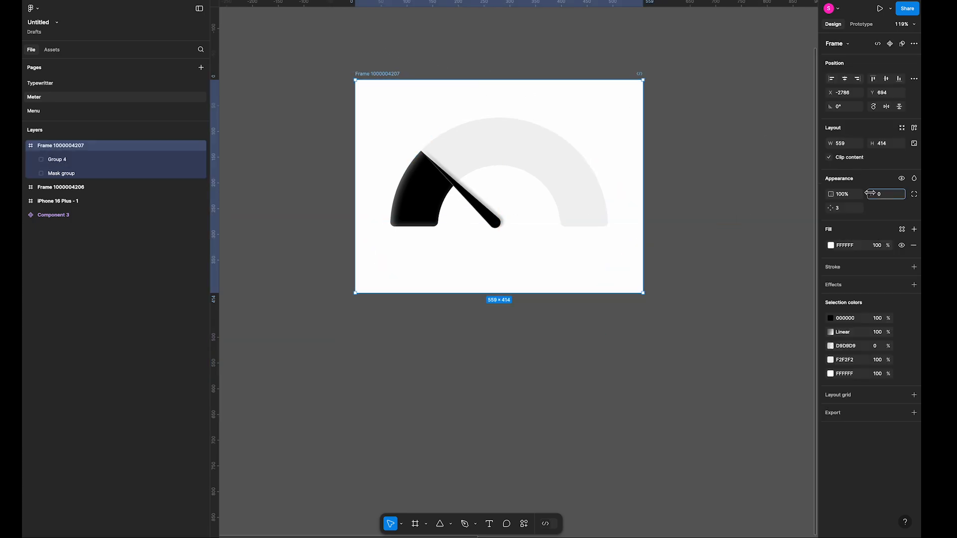
drag(870, 194, 867, 192)
click(493, 351)
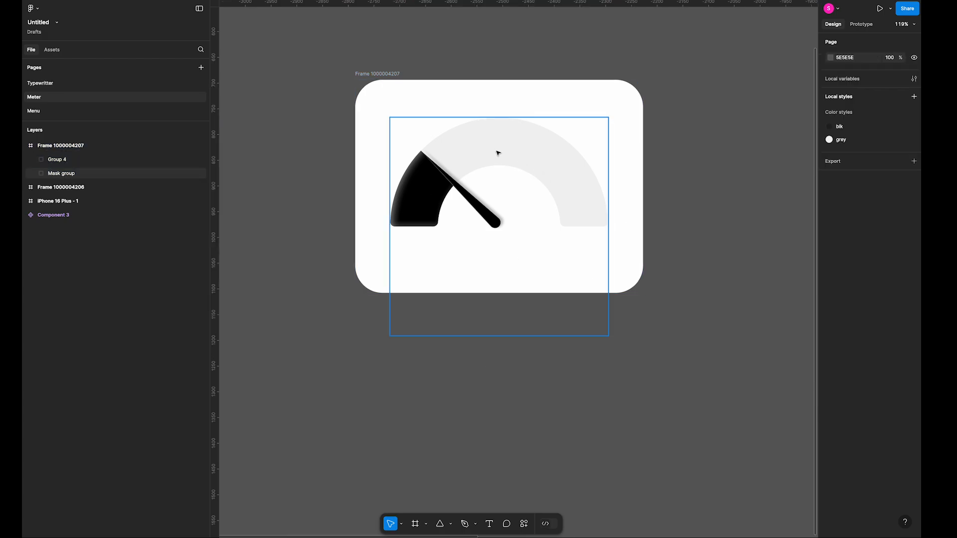
Scale Group 4 and Mask group together to about 1.12x and shift them slightly down within the frame.
click(56, 160)
shift+click(74, 175)
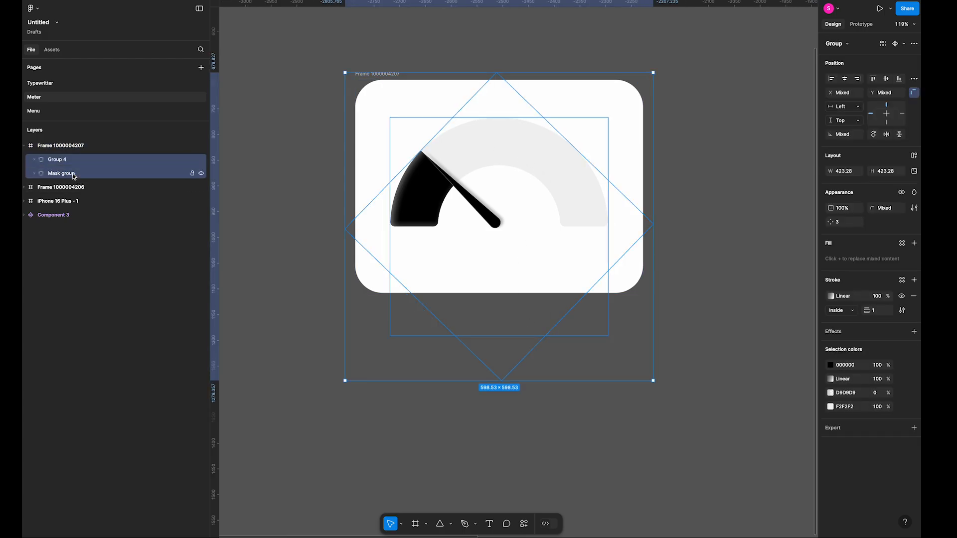
key(k)
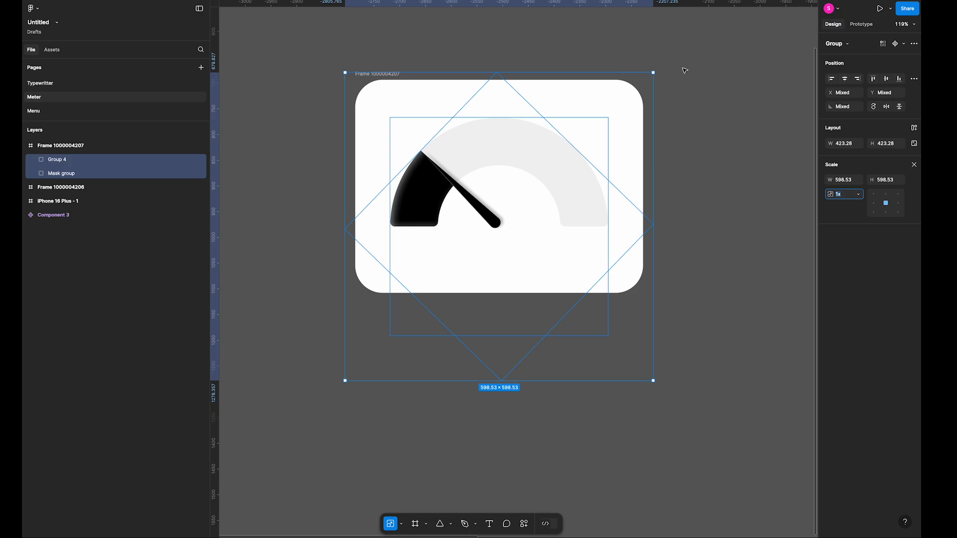
drag(655, 73, 673, 57)
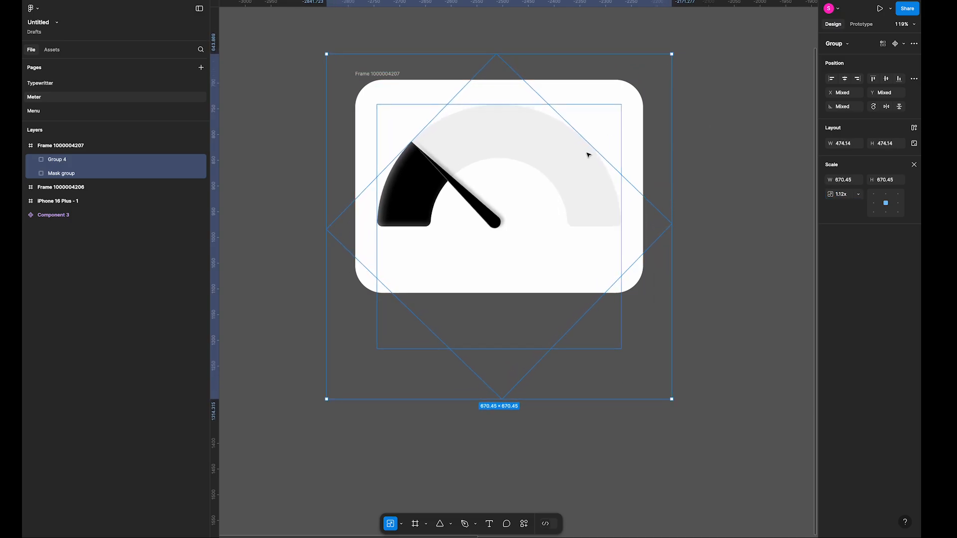
drag(589, 154, 589, 163)
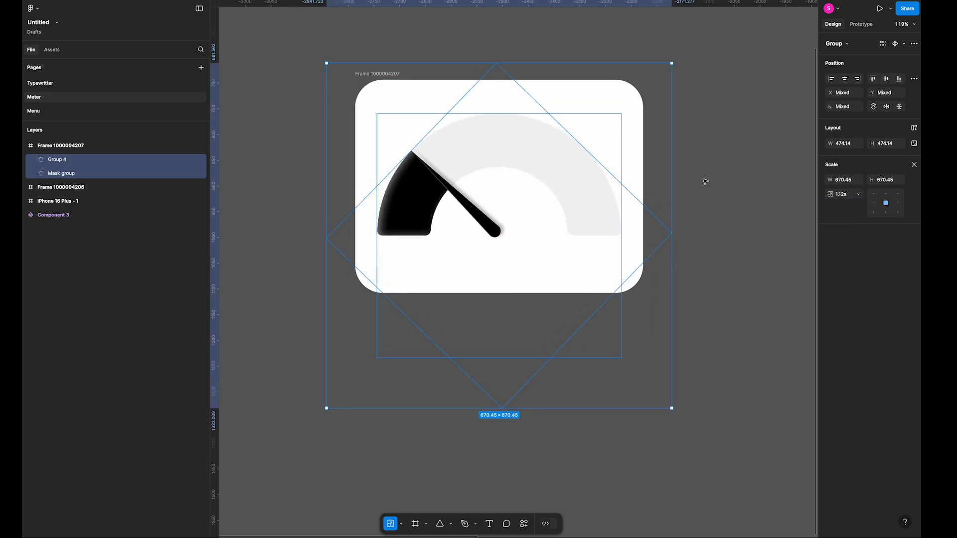
click(695, 259)
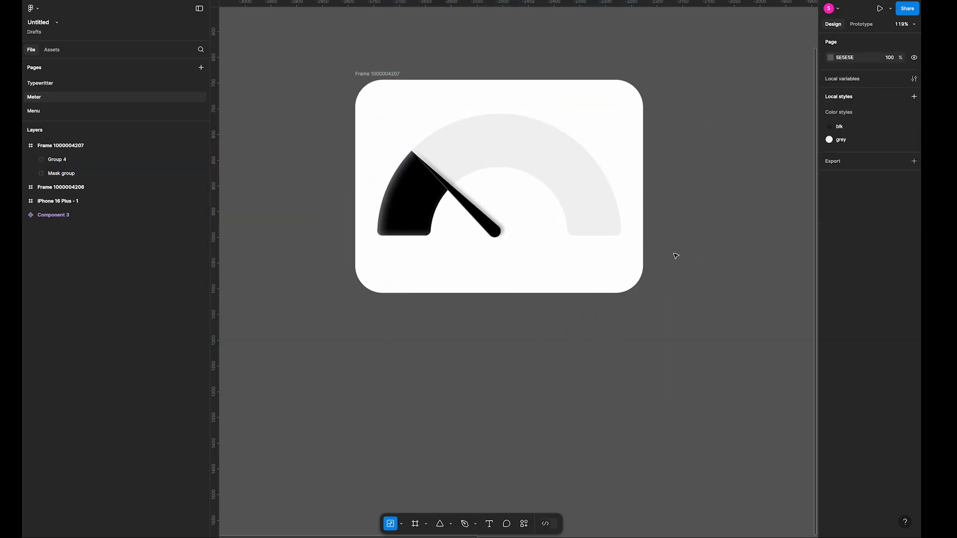
Rename the gauge frame to Start.
double_click(386, 75)
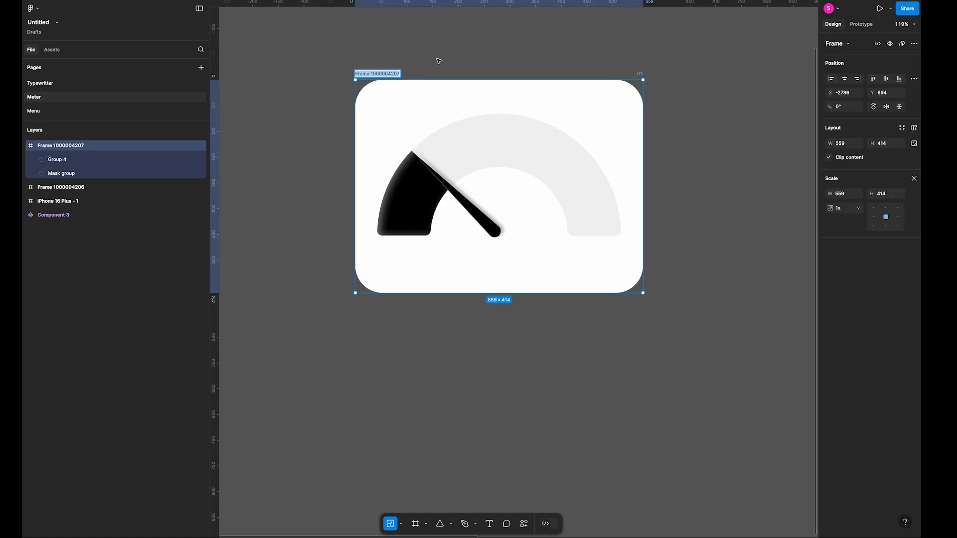
text(Start)
key(Return)
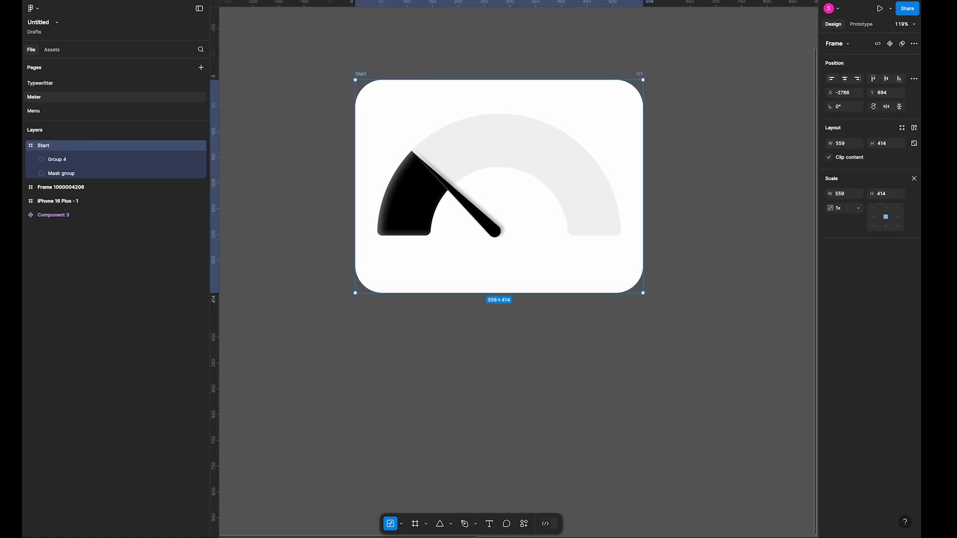
click(446, 54)
Duplicate the Start frame directly below itself, rename the copy Stop, and place it closer to the original.
scroll(446, 54, down, 3)
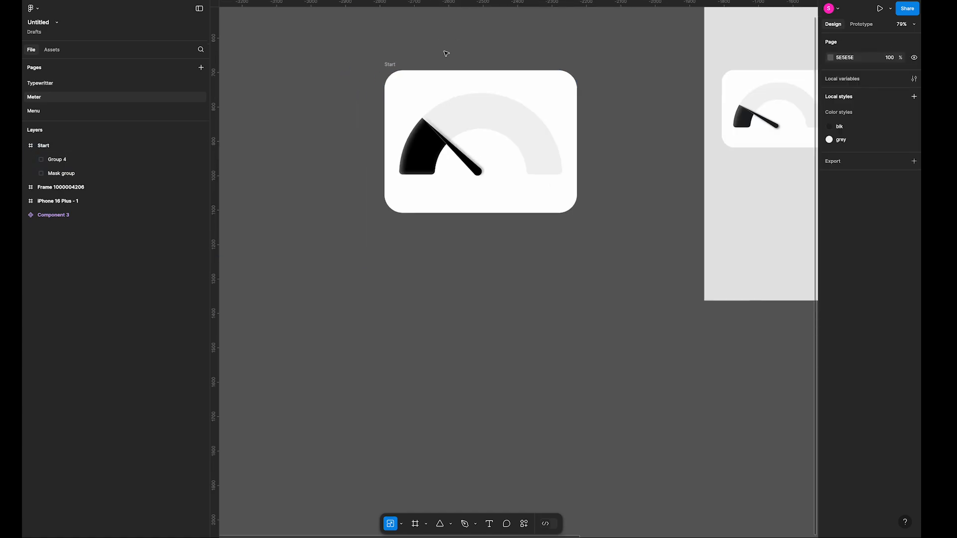
click(391, 65)
drag(393, 67, 390, 250)
click(422, 255)
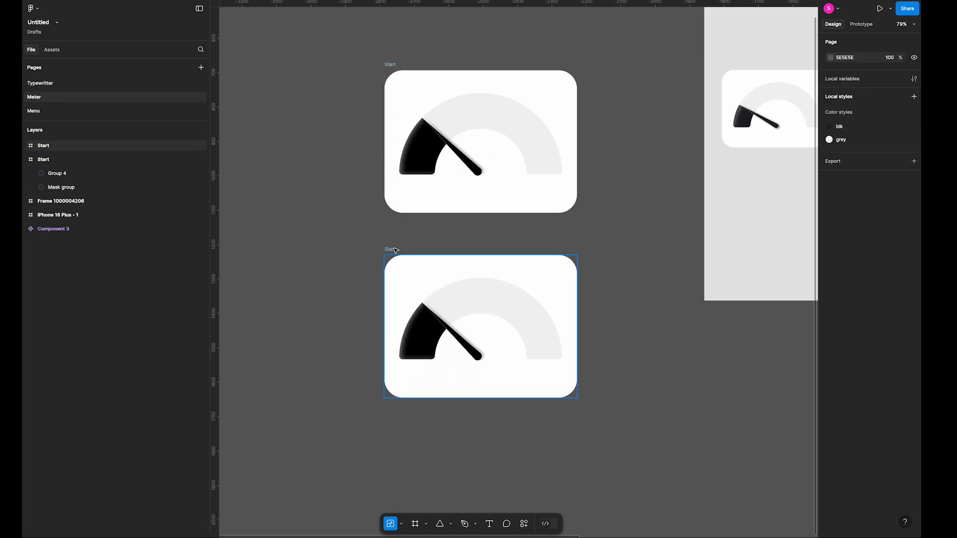
click(421, 256)
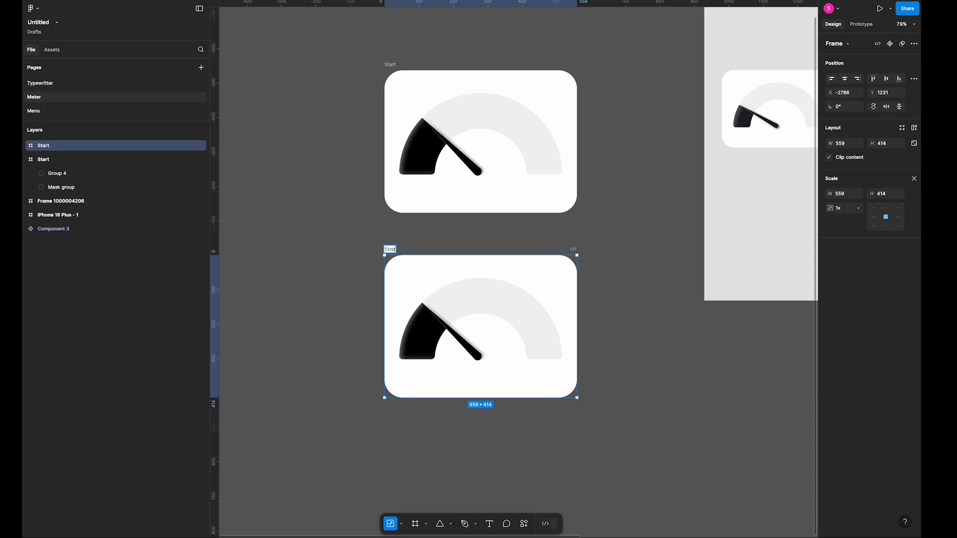
click(575, 234)
drag(395, 249, 397, 236)
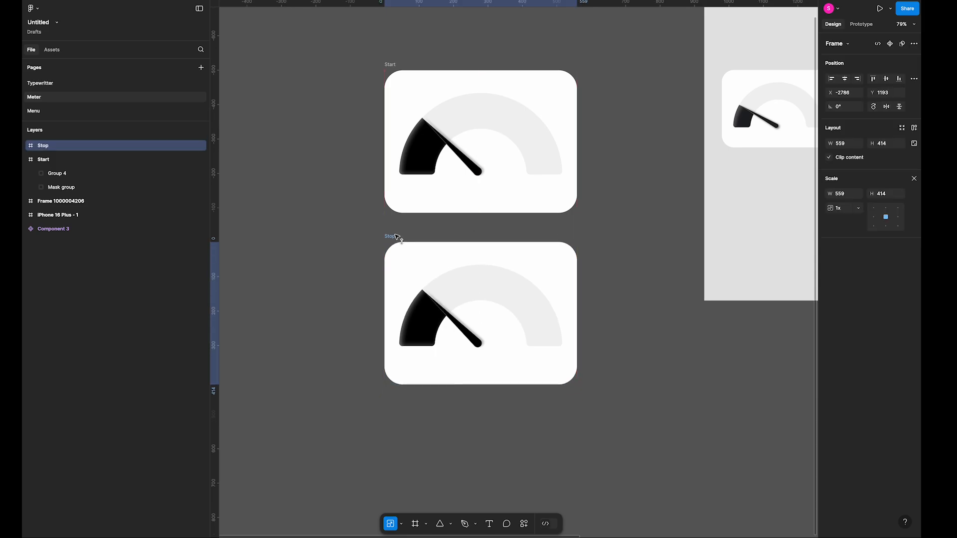
Rotate the needle group in the Stop frame clockwise to about -55.59° so the needle points to the upper right.
click(472, 289)
click(56, 160)
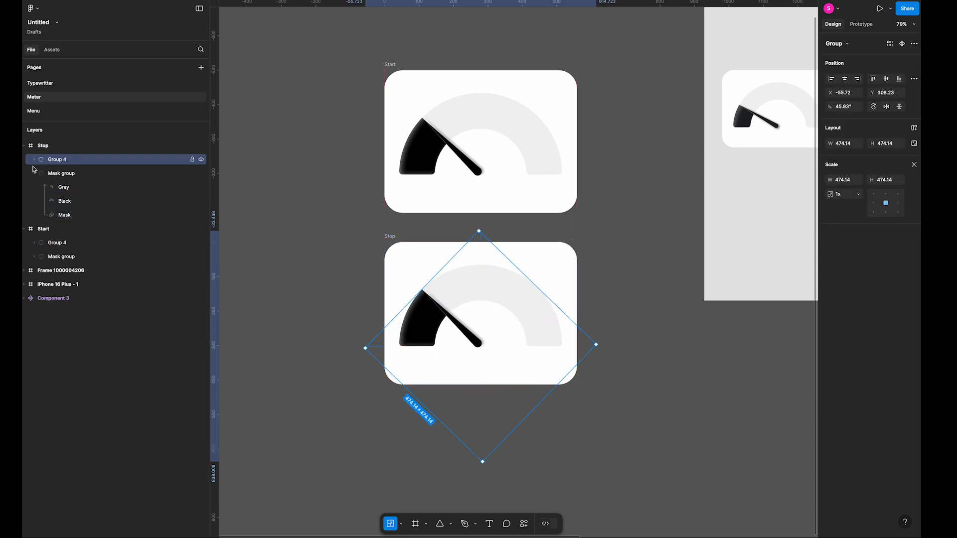
click(33, 173)
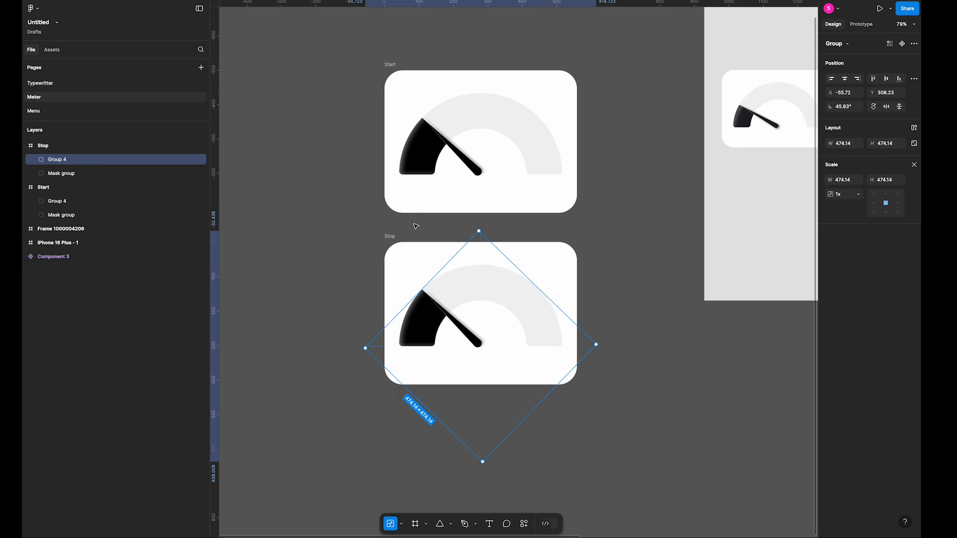
drag(481, 227, 637, 381)
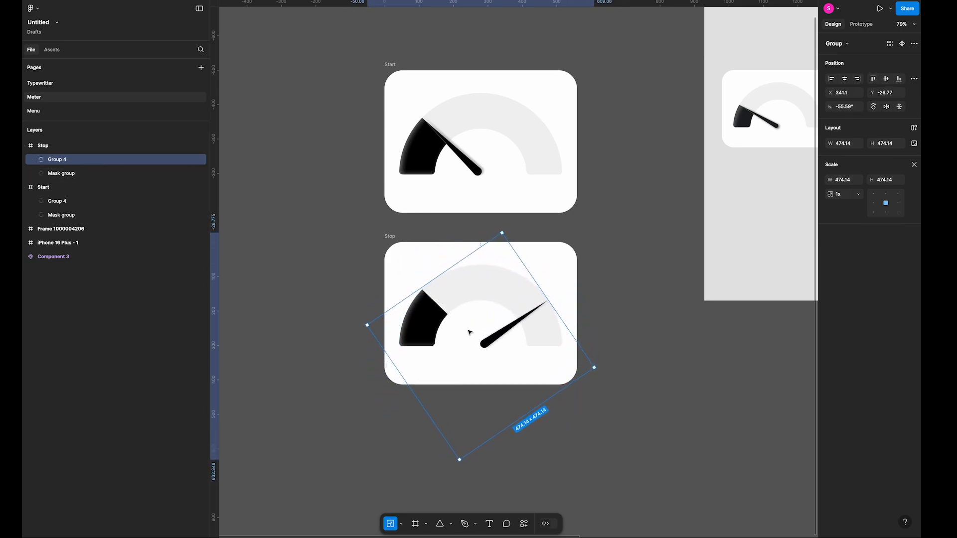
Rotate the Grey arc in the Stop frame to about -145.52° so its edge lines up with the needle.
click(88, 176)
double_click(496, 287)
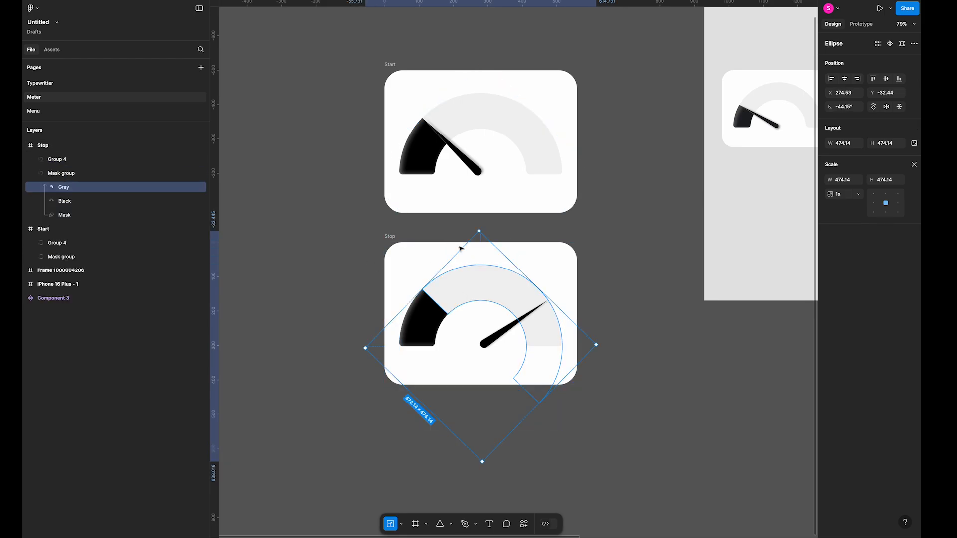
drag(547, 244, 636, 375)
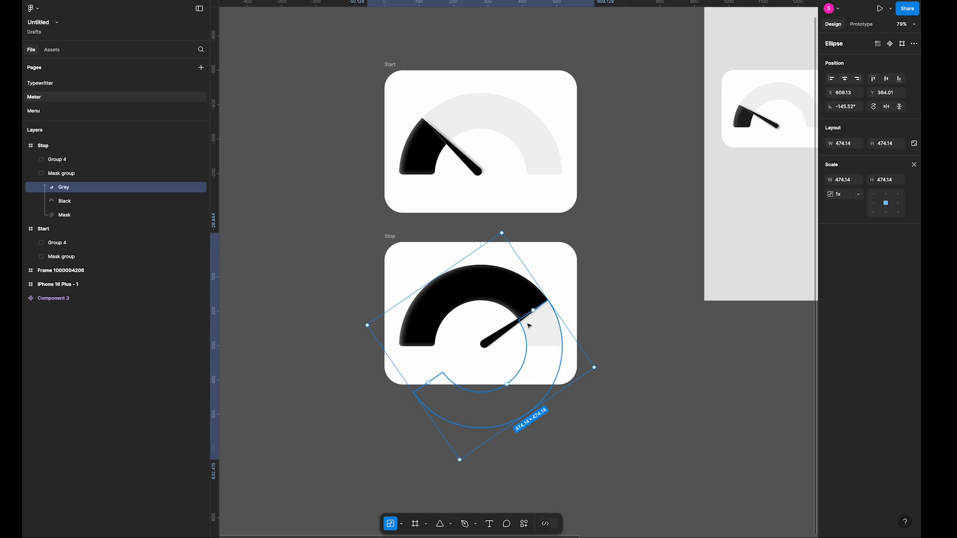
scroll(529, 325, up, 5)
scroll(530, 325, down, 5)
click(626, 284)
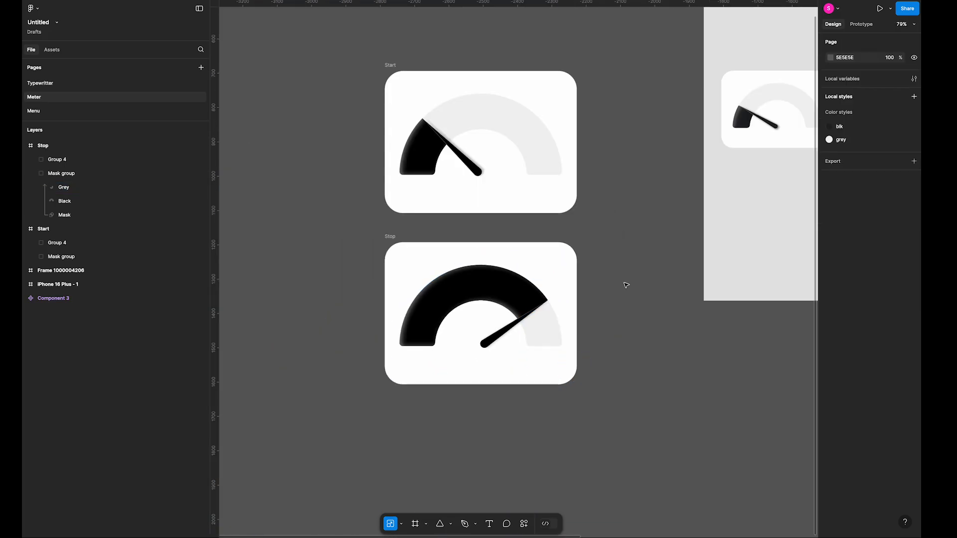
Combine the Start and Stop frames into a component set.
drag(616, 220, 581, 241)
drag(296, 62, 591, 441)
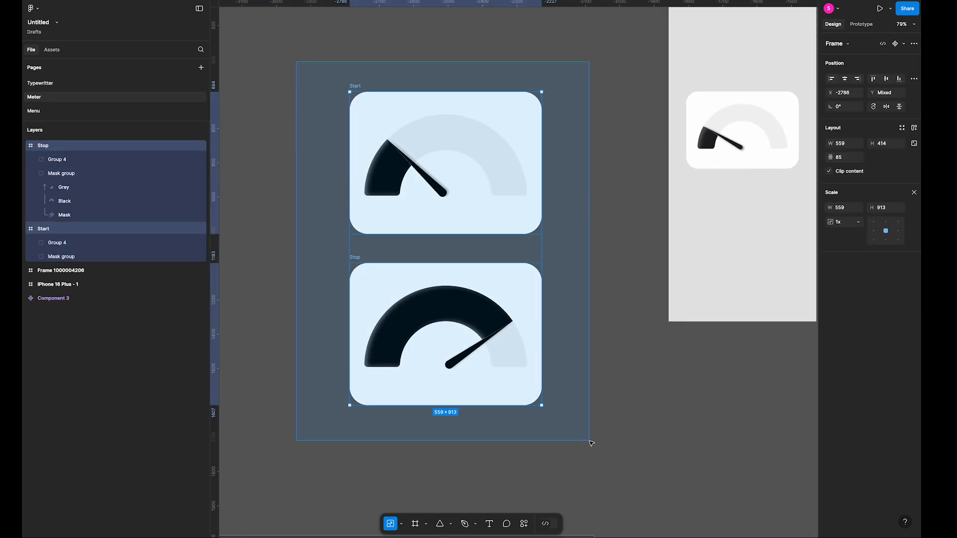
click(905, 44)
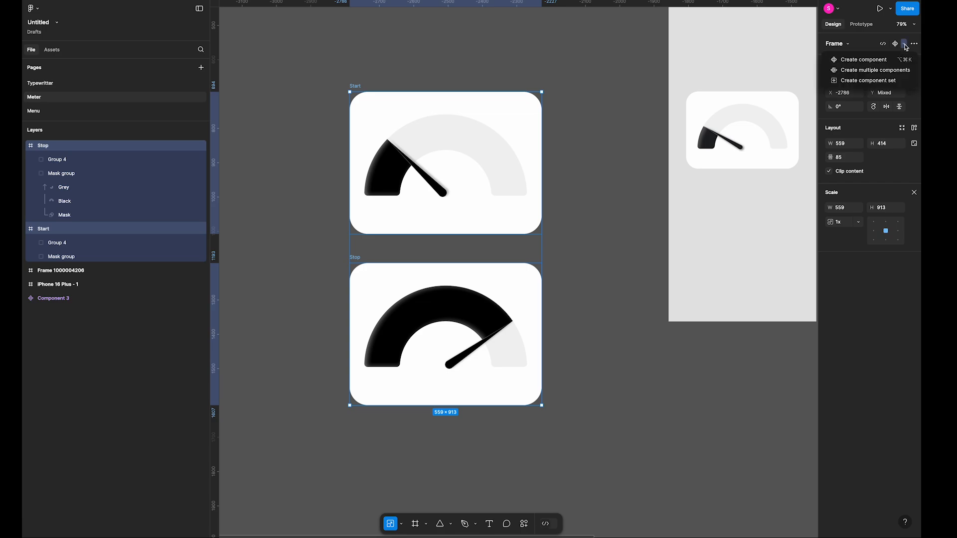
click(880, 81)
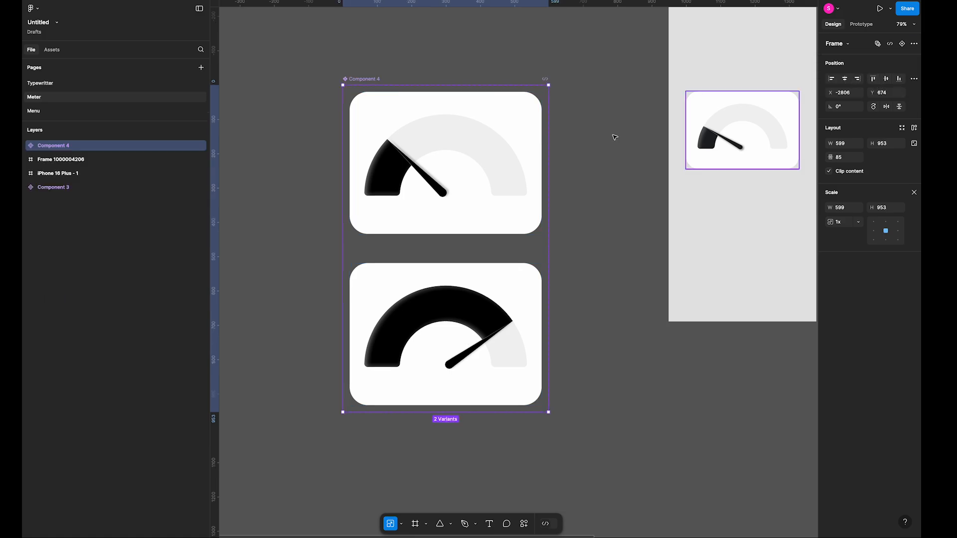
Connect the Start variant to the Stop variant with a Change to interaction triggered by Key/Gamepad using the down arrow.
click(454, 162)
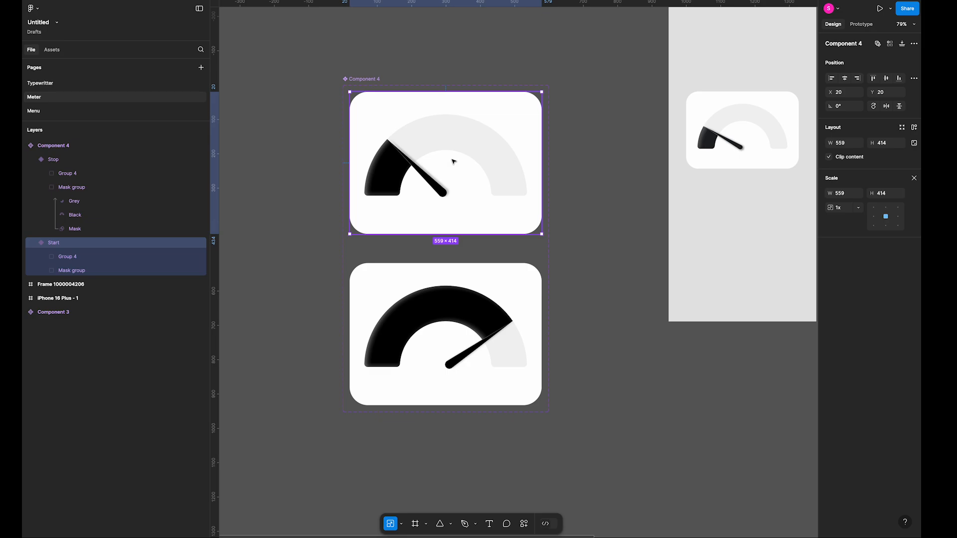
key(shift+e)
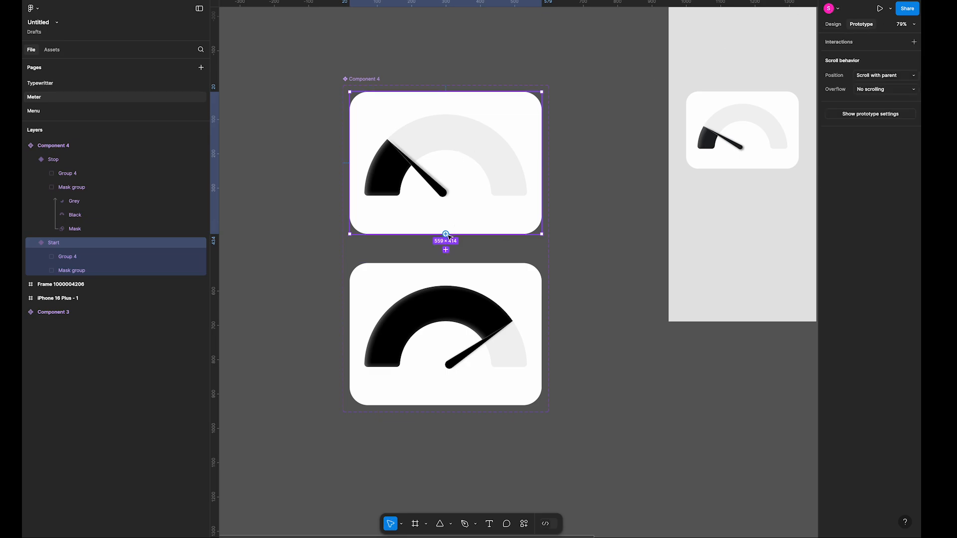
drag(447, 235, 445, 274)
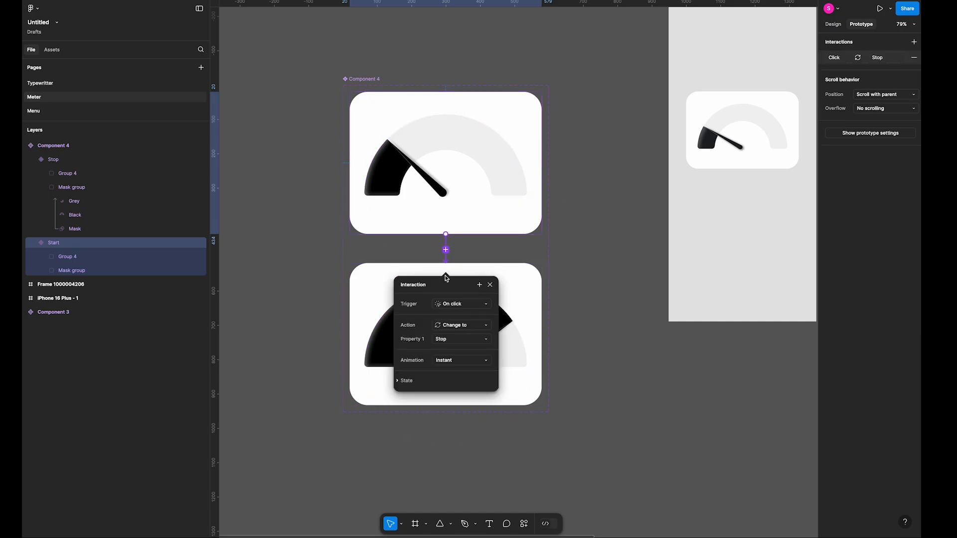
click(464, 303)
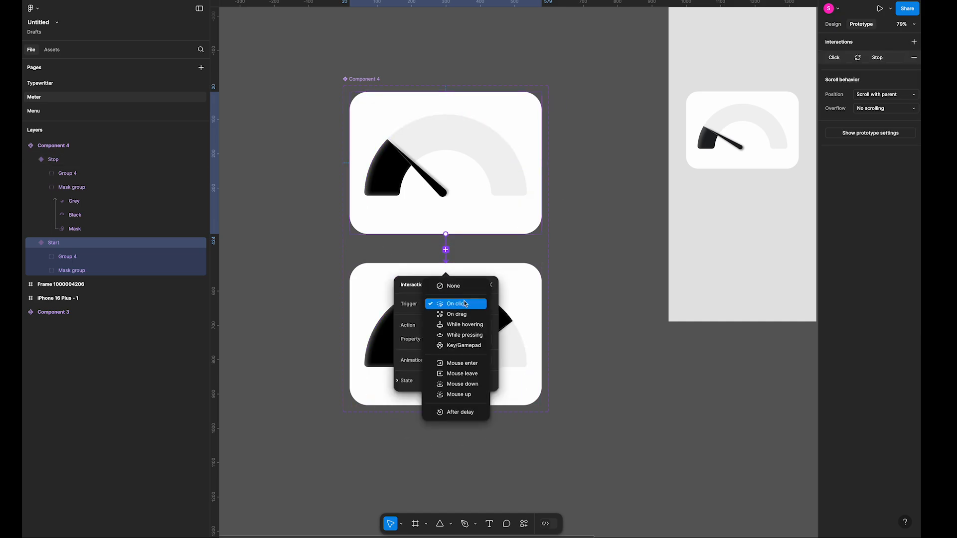
click(461, 346)
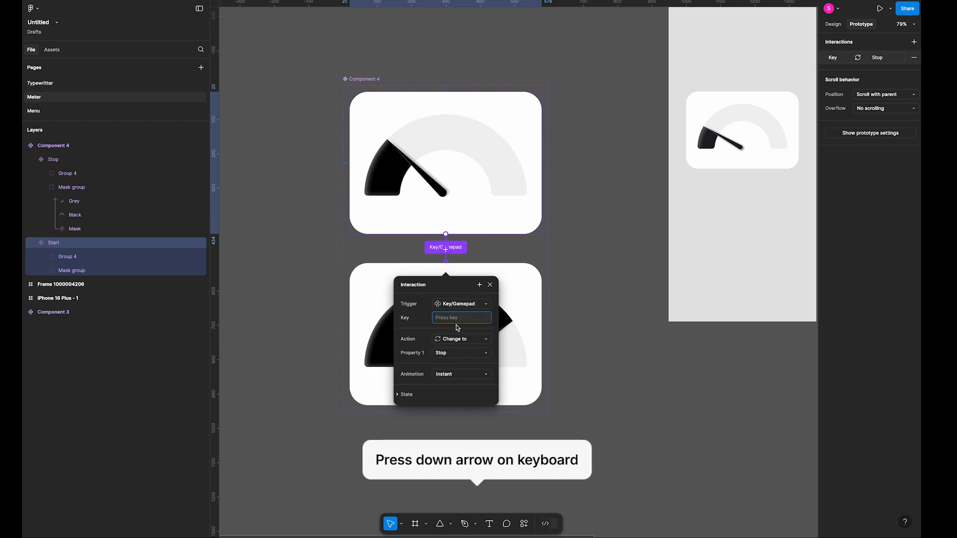
key(Down)
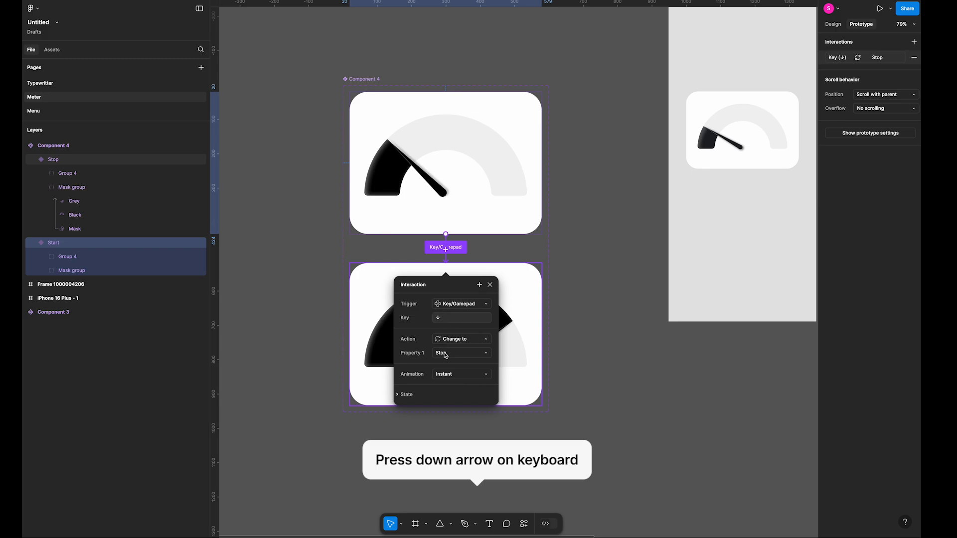
Set the Start-to-Stop interaction's animation to Smart animate with the Gentle curve.
click(455, 373)
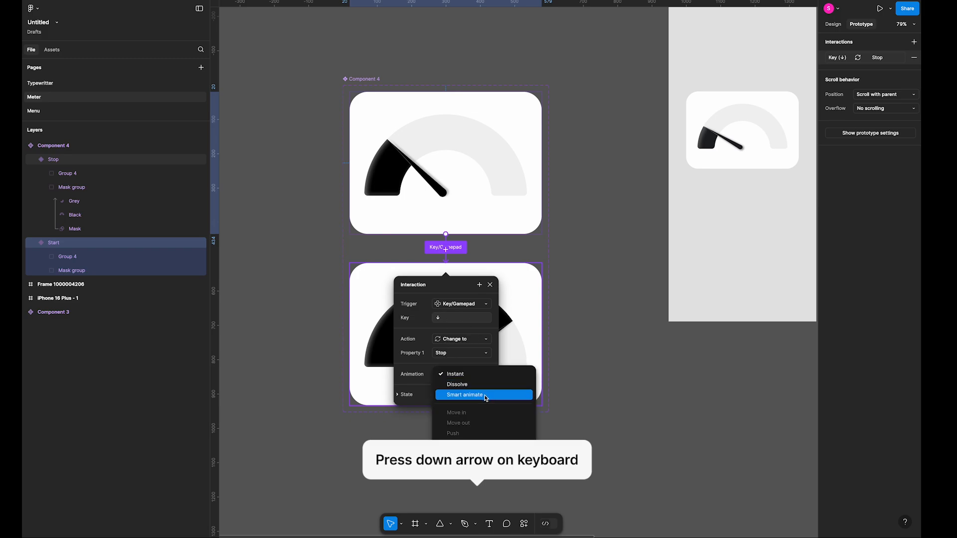
click(485, 396)
click(458, 389)
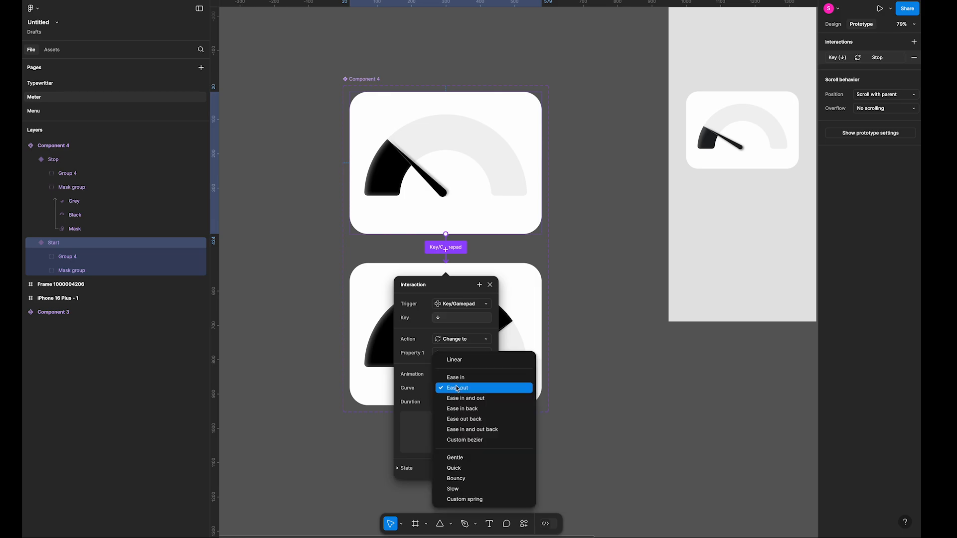
click(473, 460)
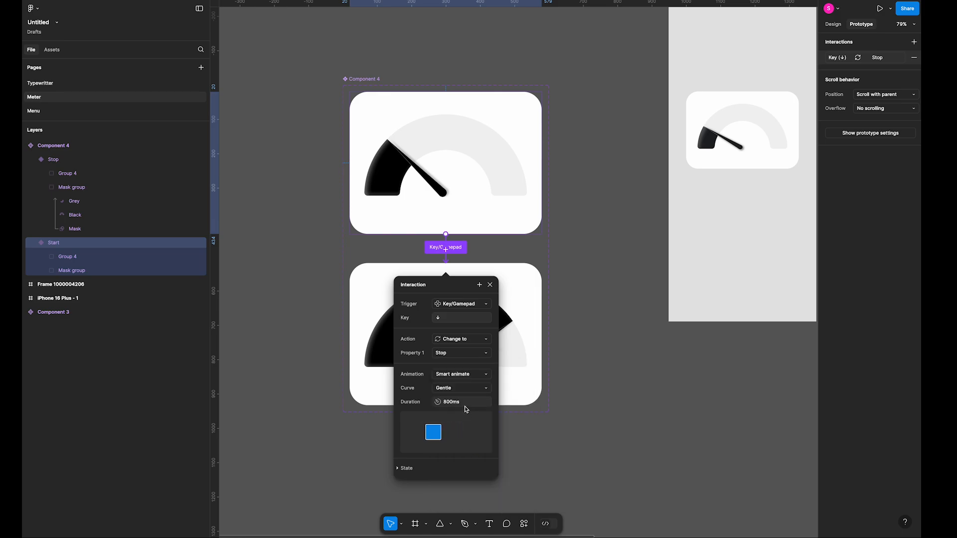
Connect the Stop variant back to the Start variant with a Key/Gamepad interaction triggered by the up arrow.
click(529, 375)
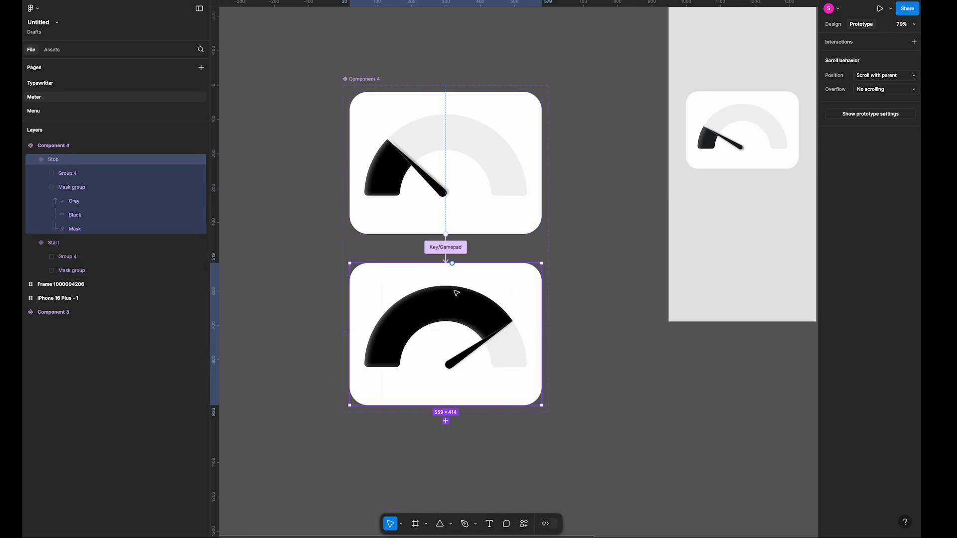
click(461, 232)
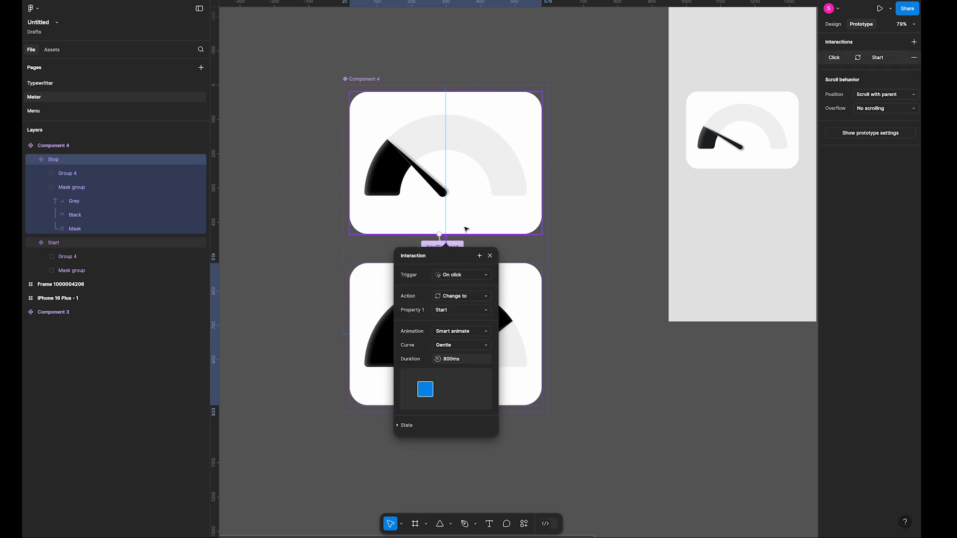
click(454, 276)
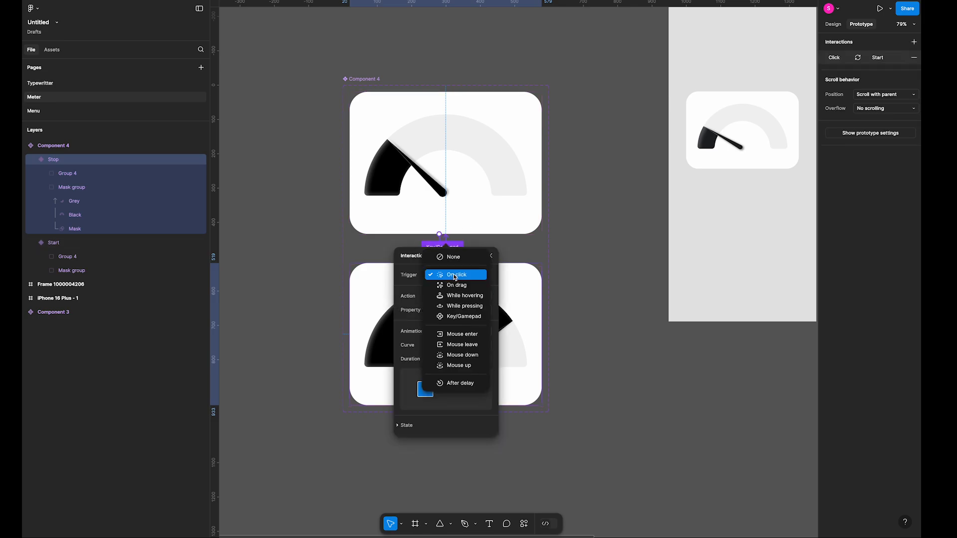
click(459, 316)
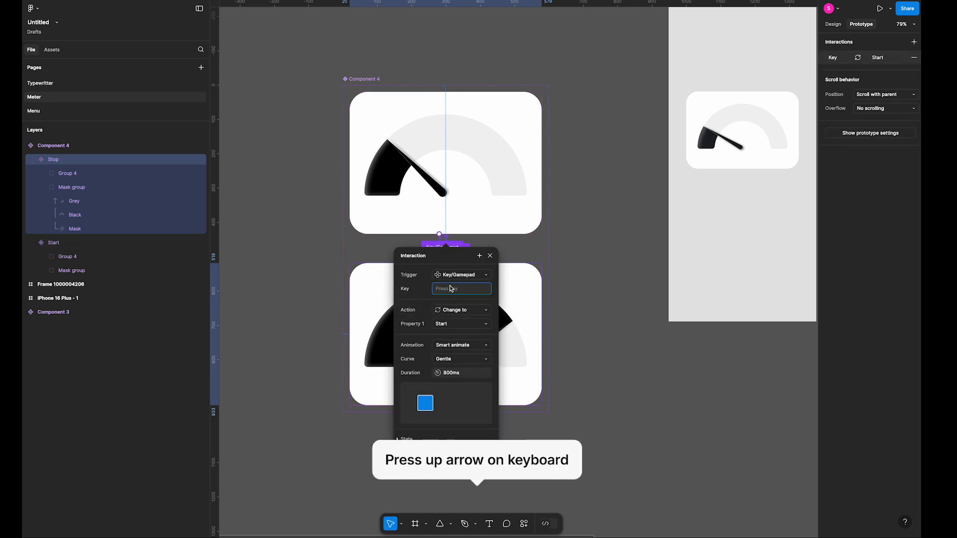
key(Up)
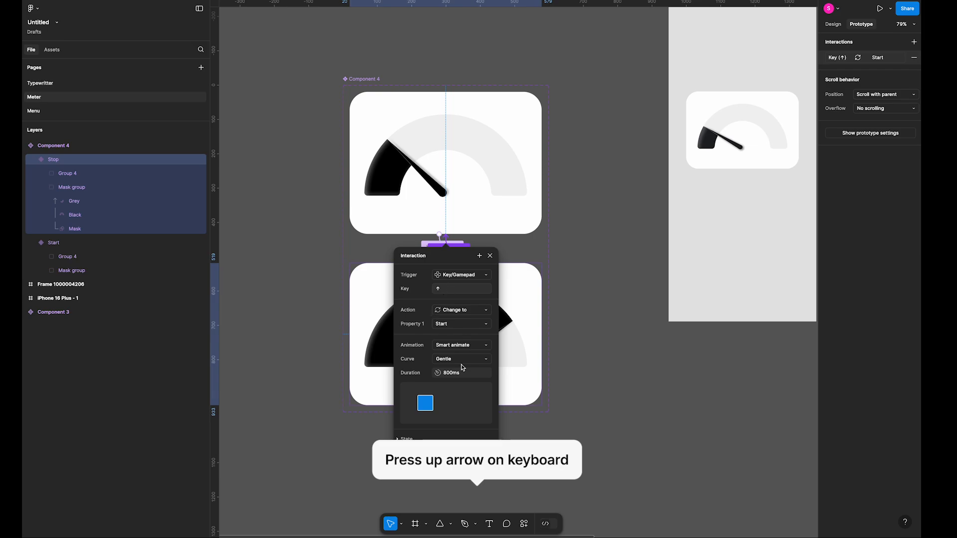
click(596, 412)
Draw a new frame about 748 × 995 in the empty area below the iPhone 16 Plus frame.
scroll(597, 411, down, 5)
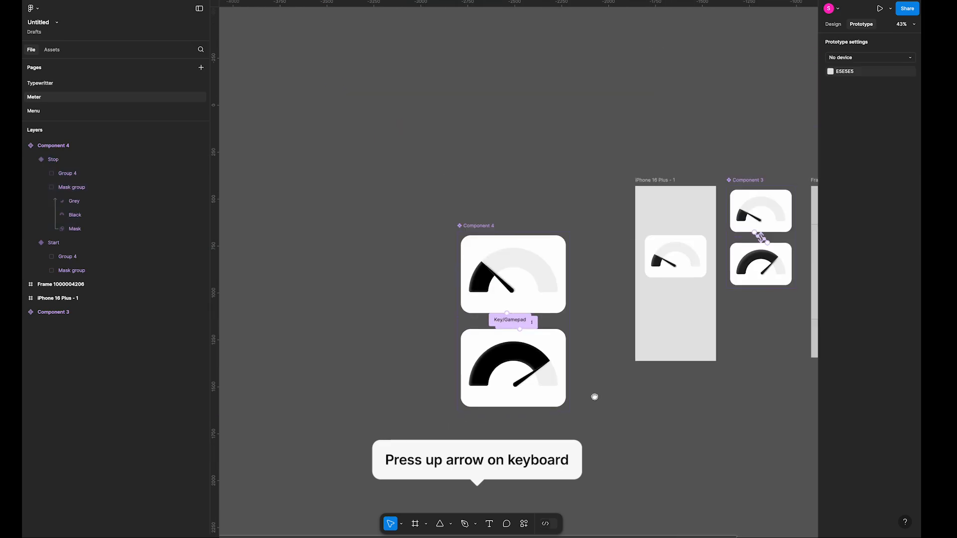
drag(594, 397, 465, 319)
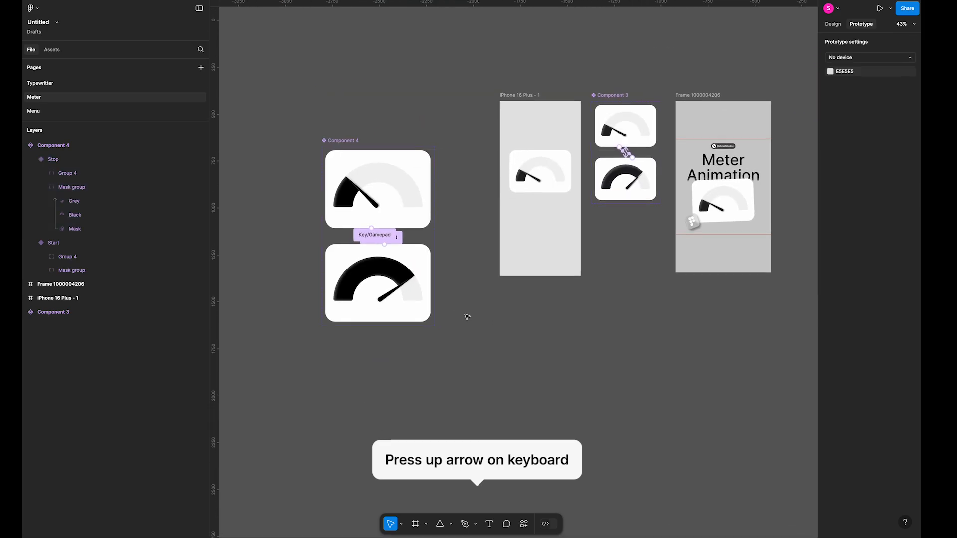
key(f)
drag(483, 287, 624, 472)
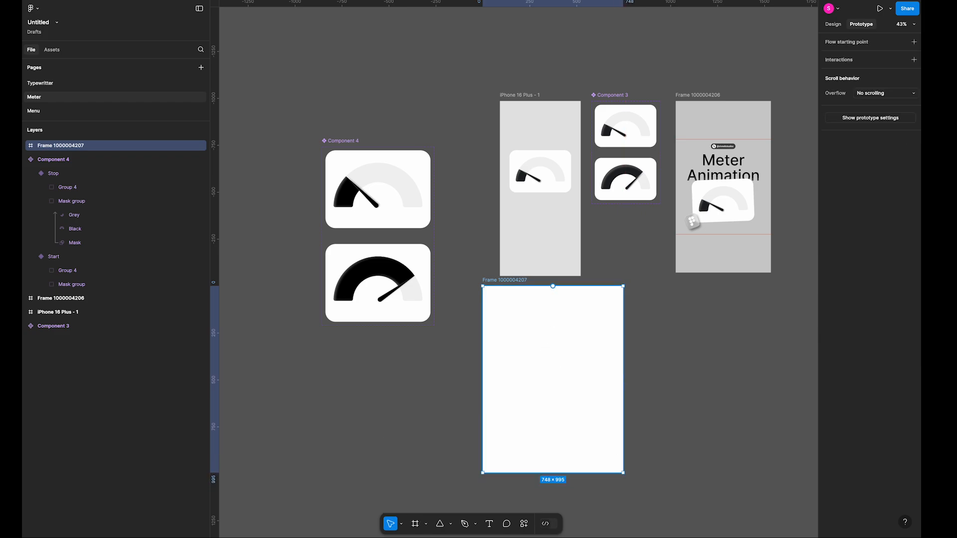
Place an instance of the Start variant in the centre of the new frame and launch the prototype preview from that frame.
click(390, 216)
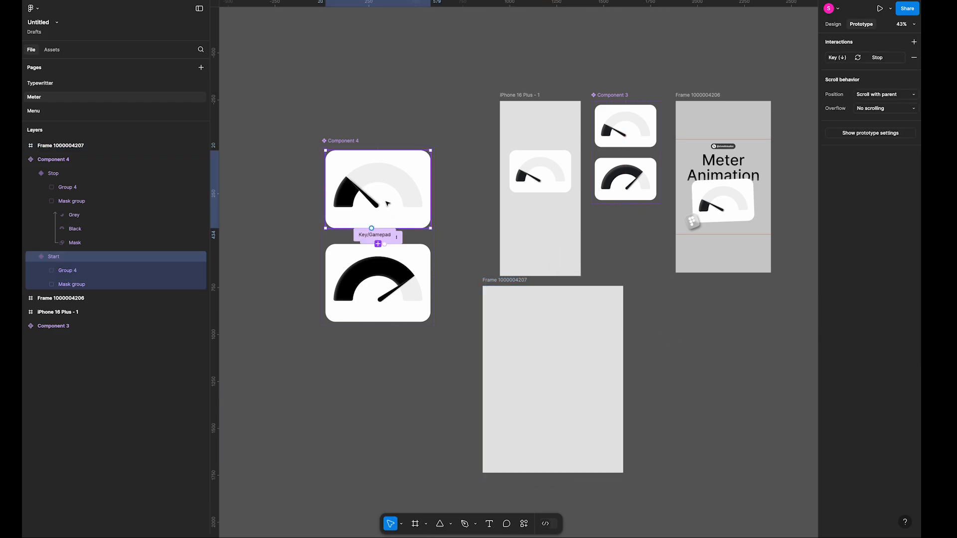
drag(379, 192, 556, 386)
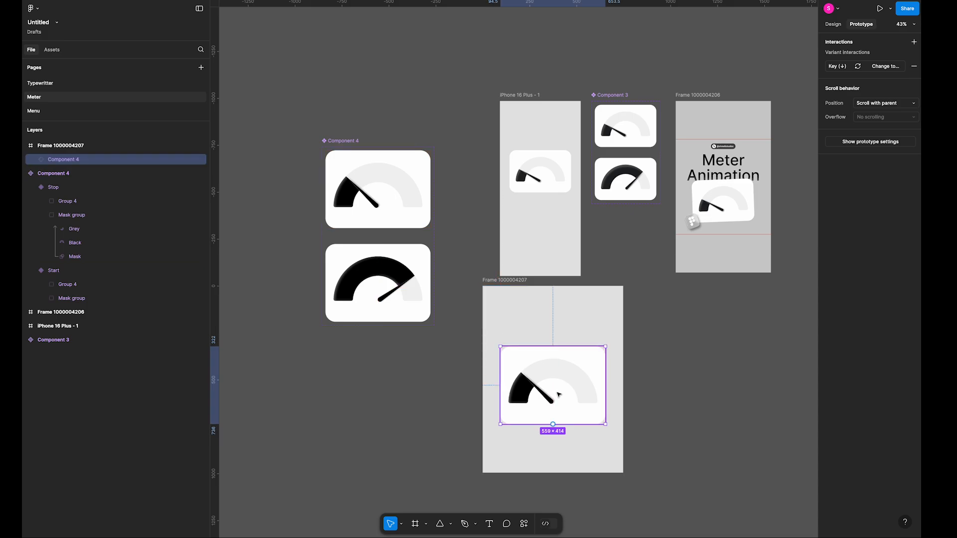
click(515, 283)
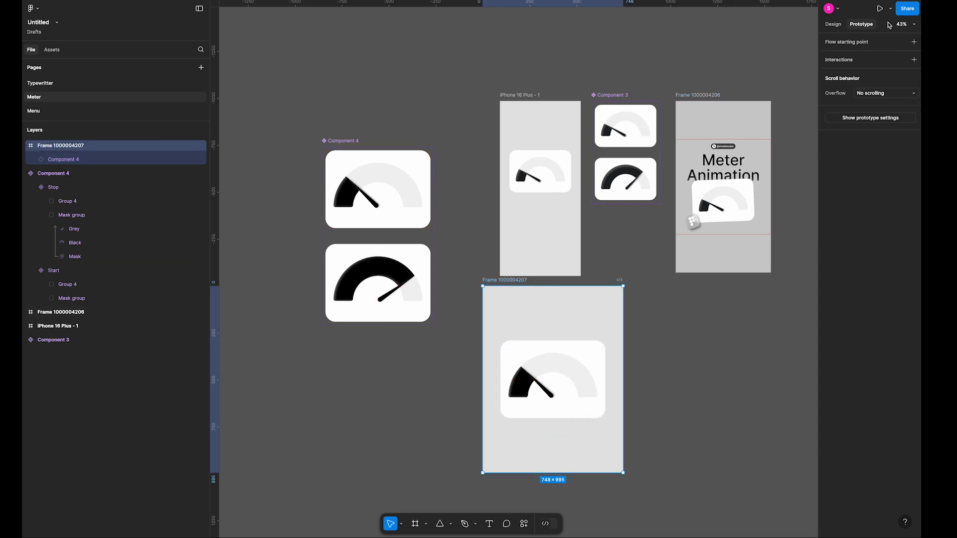
click(880, 9)
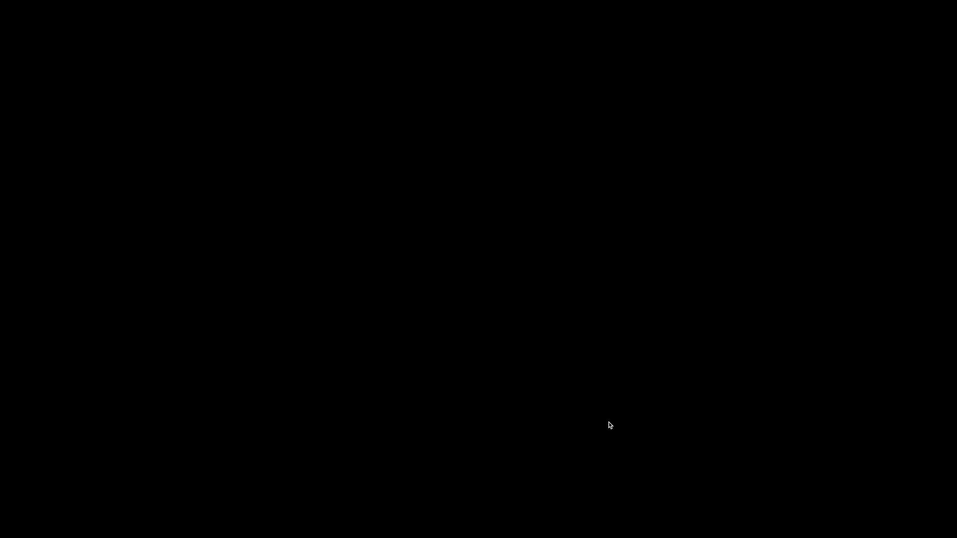